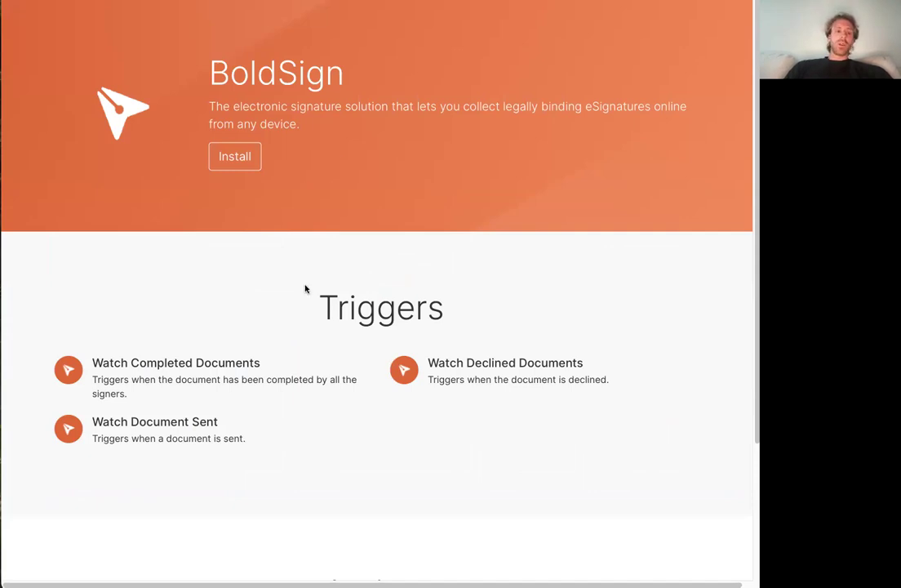
# Review the triggers and actions on the BoldSign integration page and start the app's installation
pyautogui.scroll(-2, 334, 328)
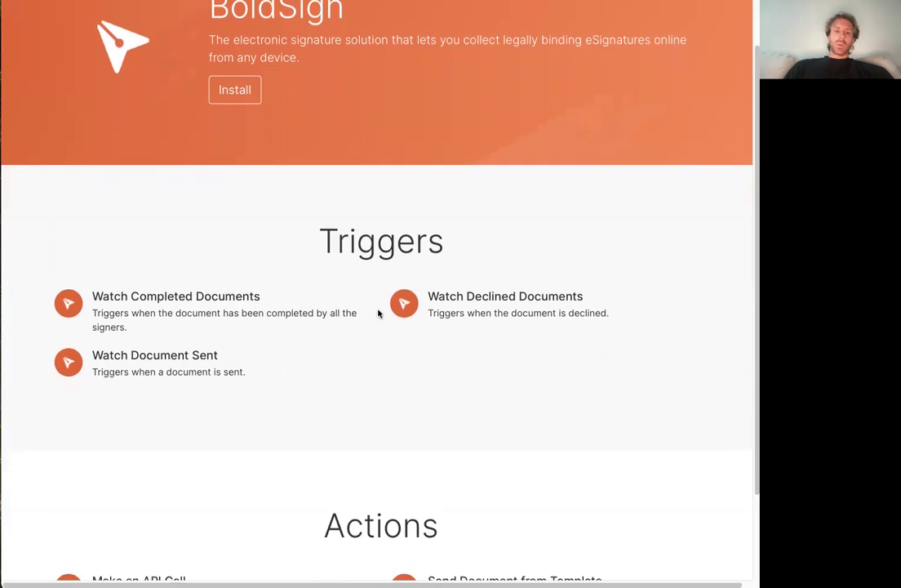
pyautogui.scroll(-3, 351, 319)
pyautogui.scroll(3, 392, 302)
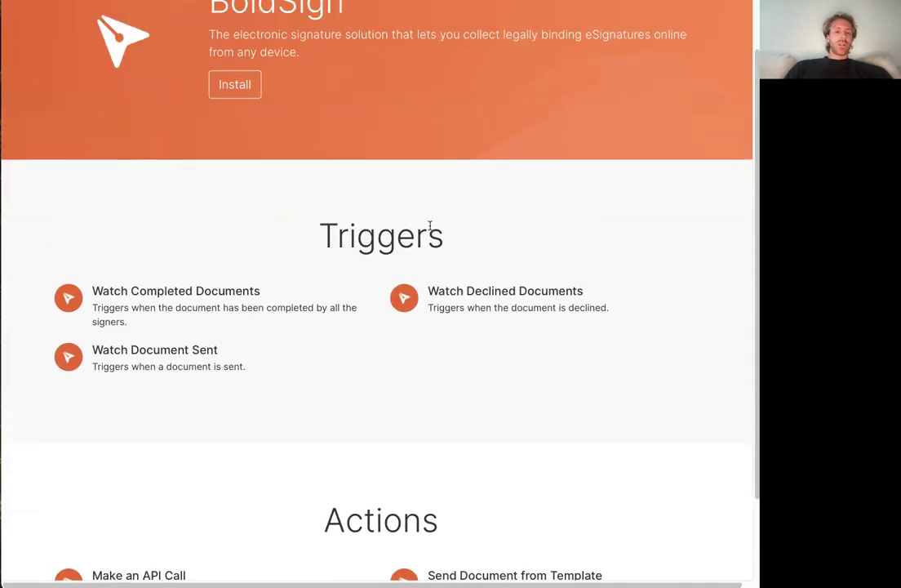
pyautogui.scroll(2, 394, 292)
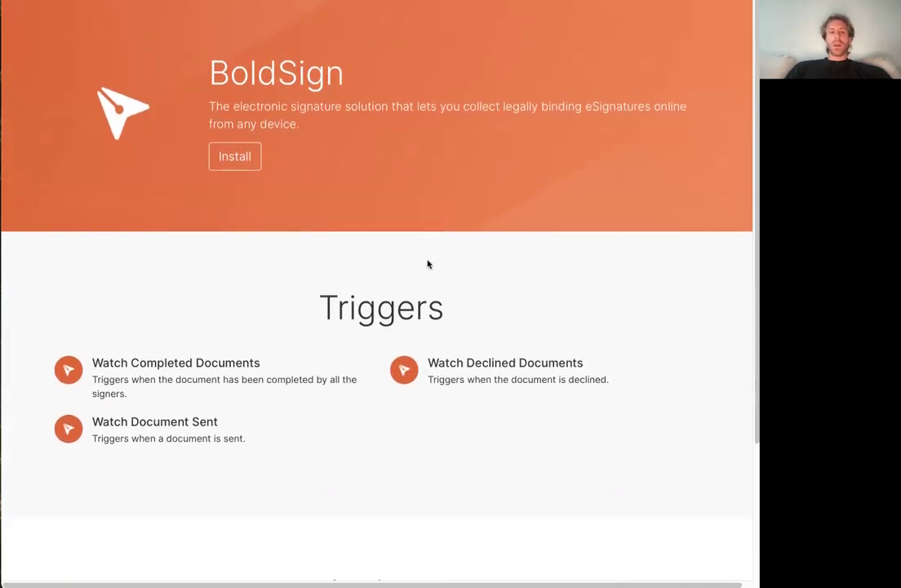
pyautogui.scroll(-3, 428, 263)
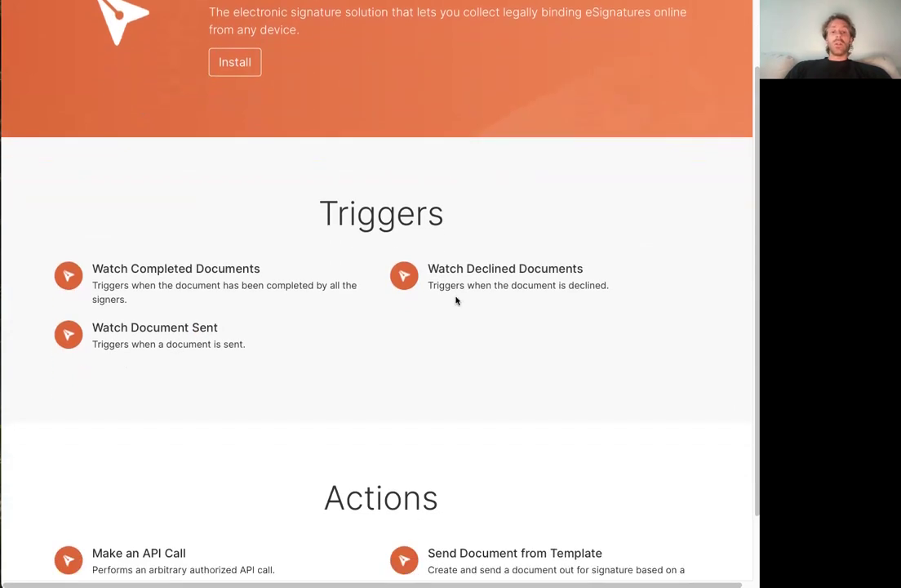
pyautogui.scroll(1, 456, 301)
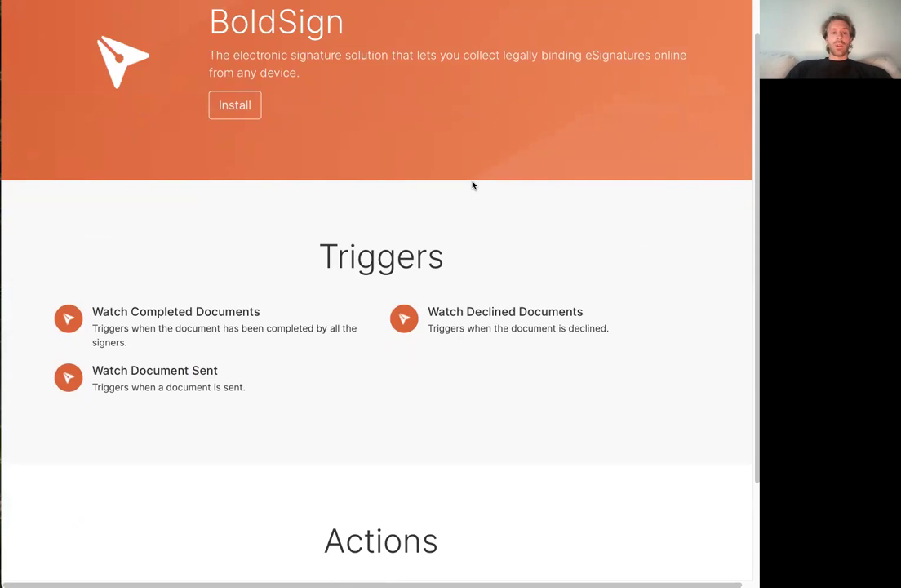
pyautogui.scroll(1, 463, 165)
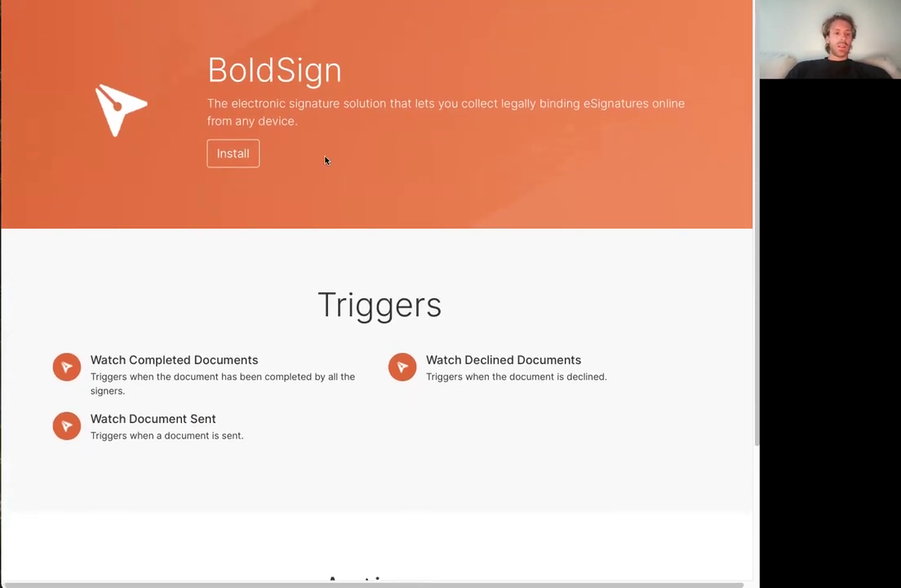
pyautogui.click(225, 157)
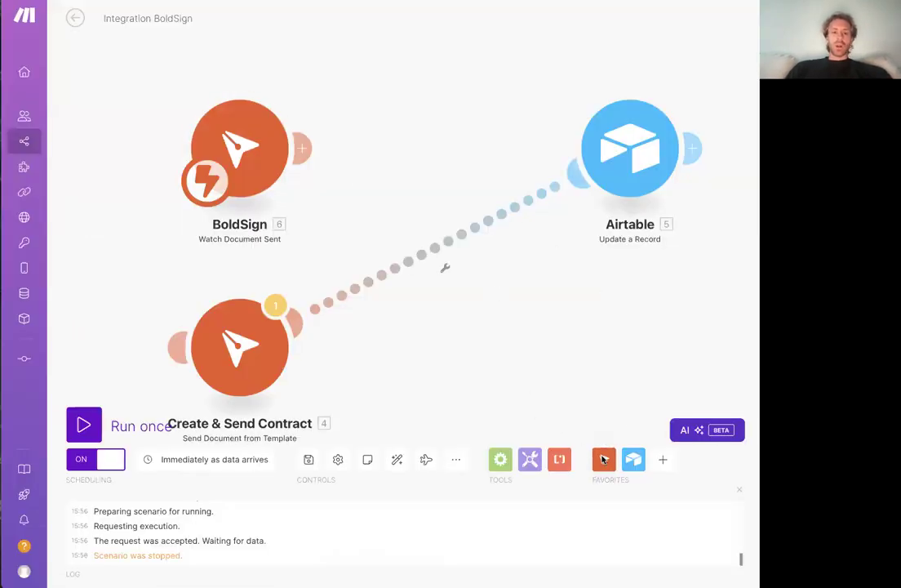
# Examine the triggers and actions offered by the BoldSign app in the Integration BoldSign scenario
pyautogui.click(604, 461)
pyautogui.scroll(-2, 565, 282)
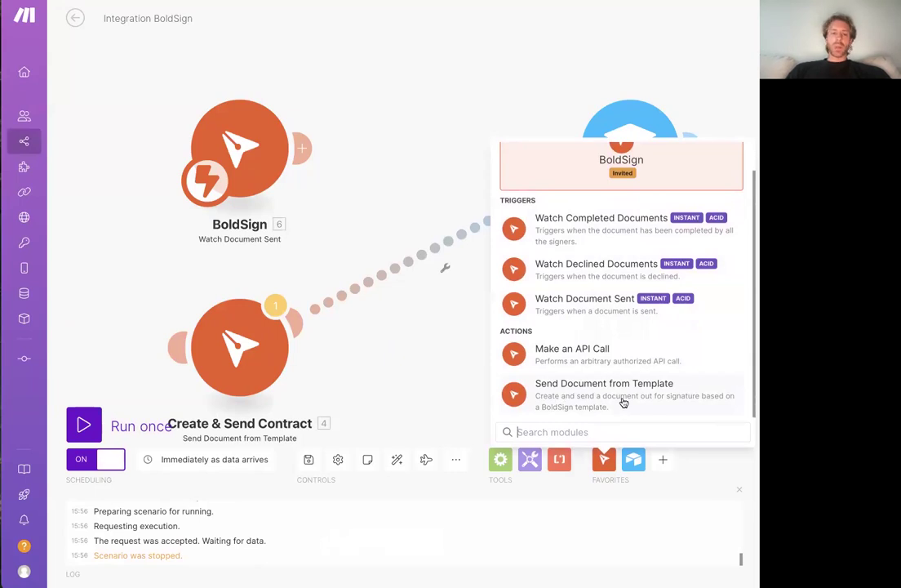
pyautogui.click(391, 147)
# Unlink the Create & Send Contract module from Airtable and attach it directly after the BoldSign Watch Document Sent trigger
pyautogui.moveTo(392, 149); pyautogui.dragTo(459, 77)
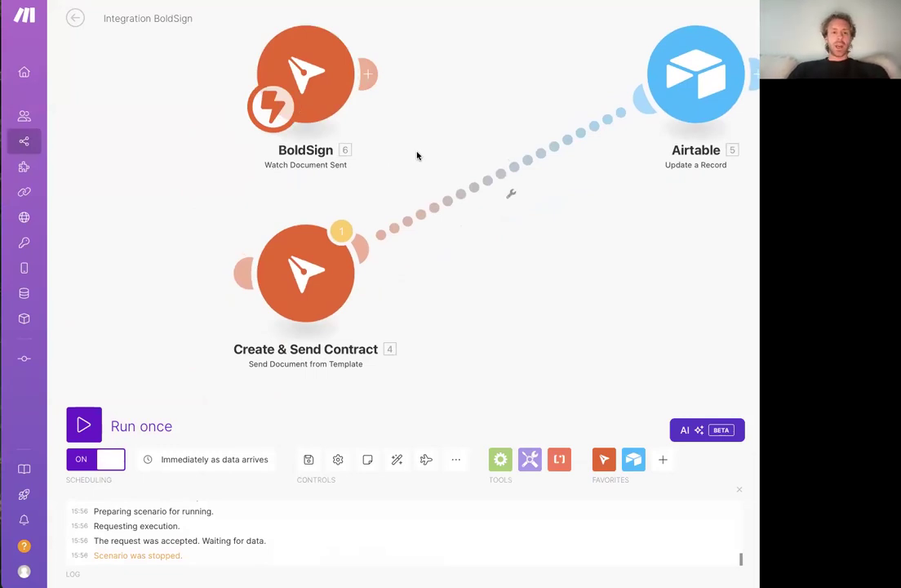
pyautogui.click(326, 294)
pyautogui.click(438, 323)
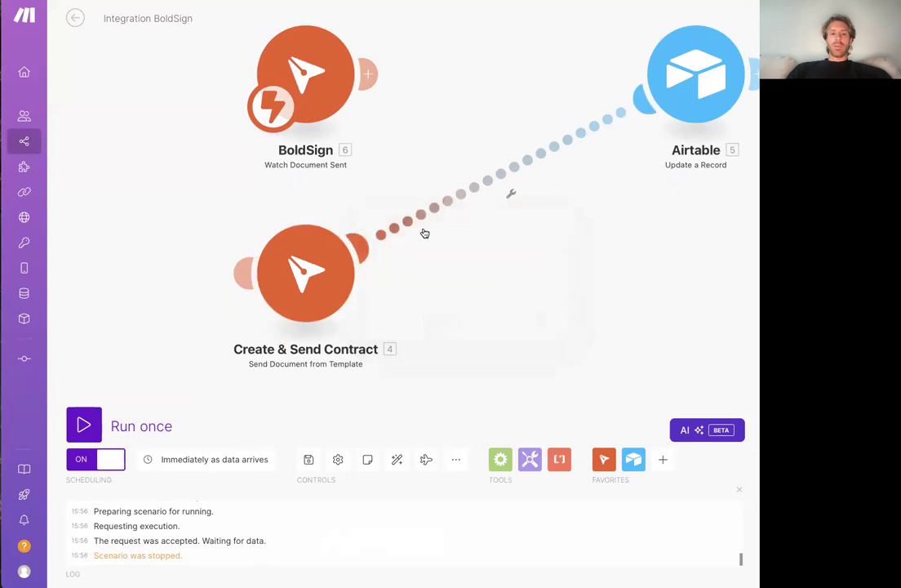
pyautogui.rightClick(430, 222)
pyautogui.click(443, 253)
pyautogui.moveTo(332, 277); pyautogui.dragTo(482, 97)
pyautogui.rightClick(418, 82)
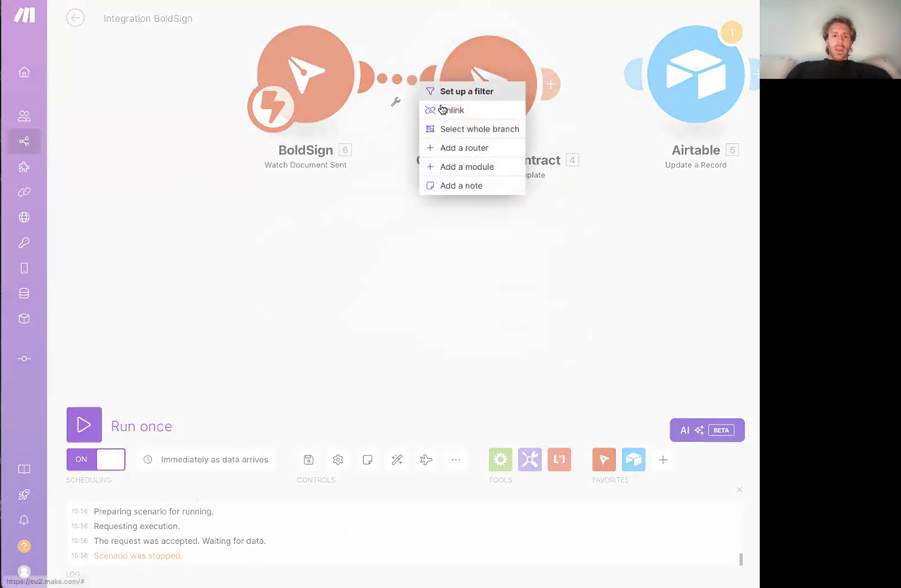
pyautogui.click(447, 109)
# Open the Create & Send Contract module's settings, start a new BoldSign connection and set its region to EU
pyautogui.click(474, 107)
pyautogui.click(653, 134)
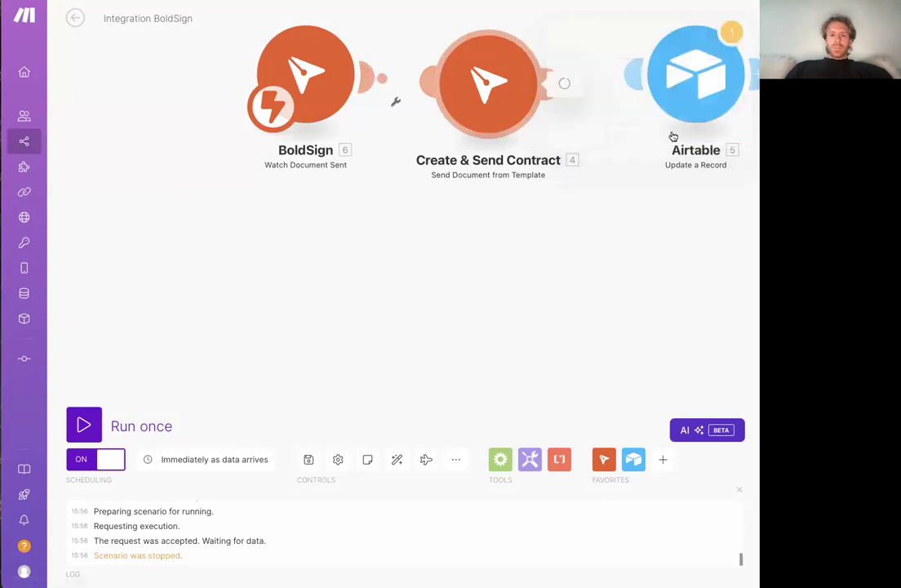
pyautogui.click(404, 64)
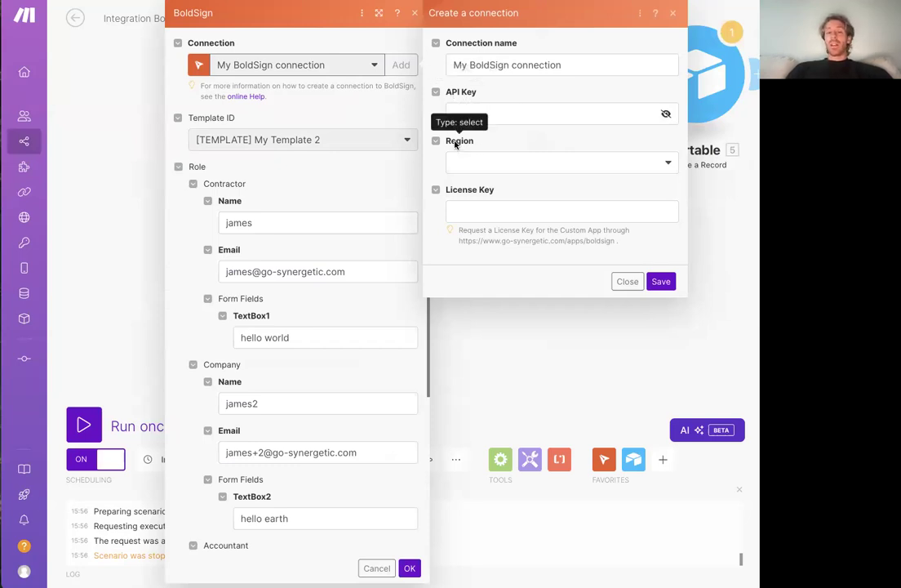
pyautogui.click(477, 211)
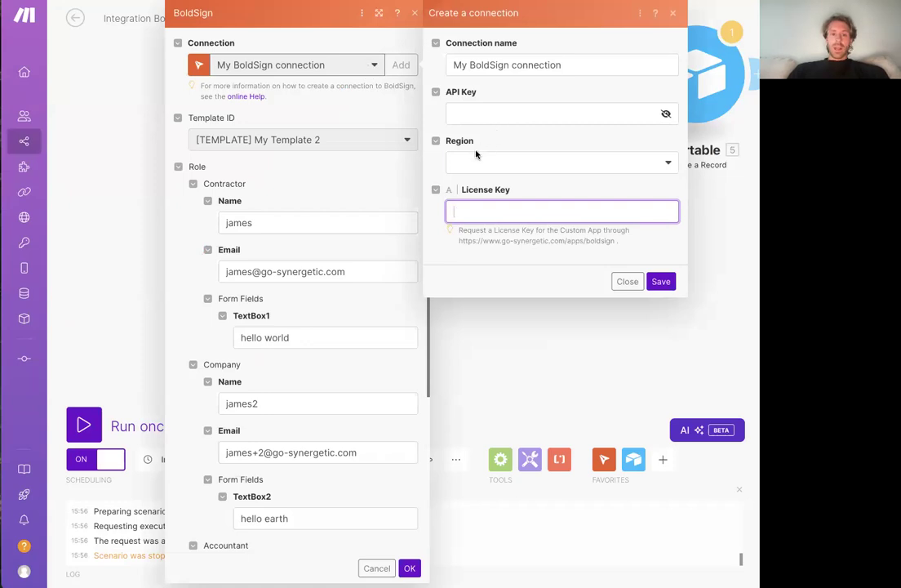
pyautogui.click(473, 162)
pyautogui.click(478, 186)
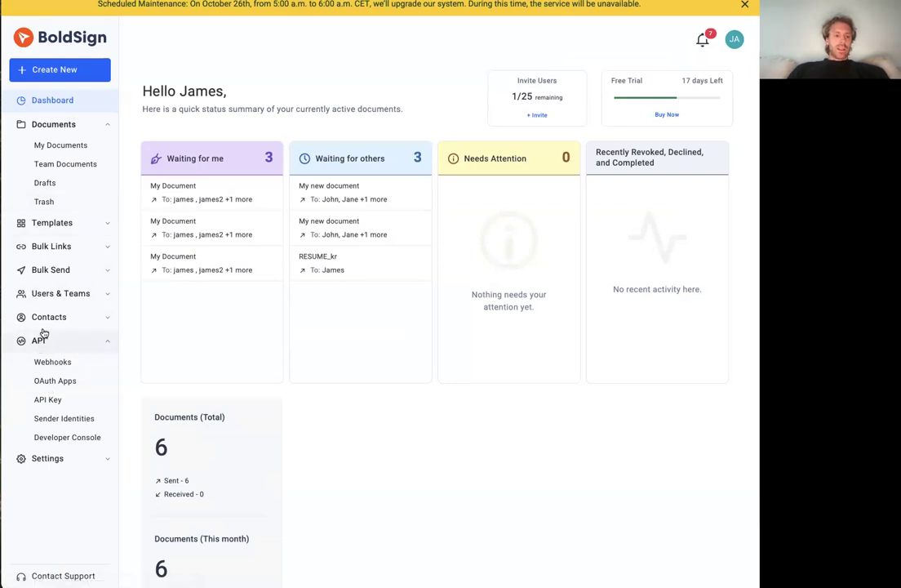
# In BoldSign, open the API key management page, start generating a live API key and try out the token validity option
pyautogui.click(49, 400)
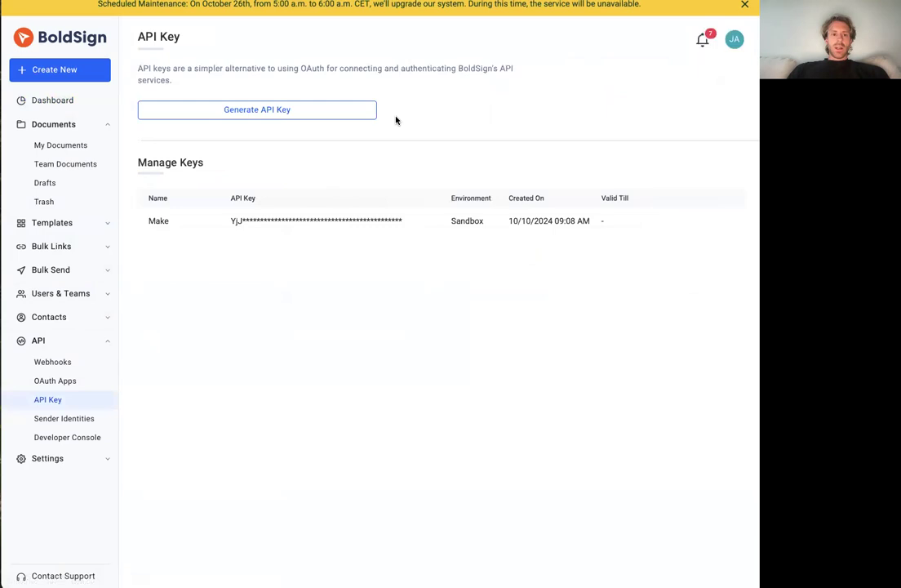
pyautogui.click(326, 111)
pyautogui.click(404, 223)
pyautogui.click(261, 283)
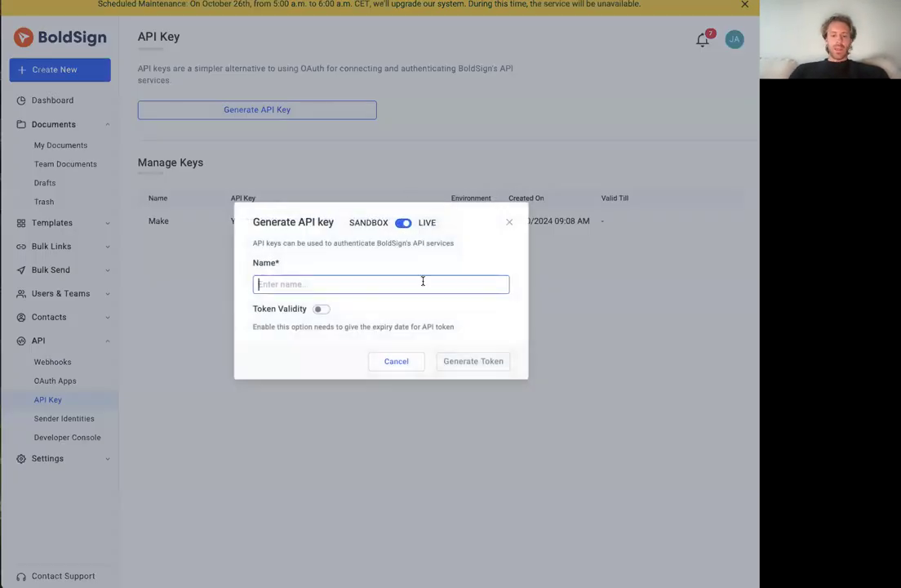
pyautogui.click(319, 309)
pyautogui.click(308, 341)
pyautogui.click(350, 307)
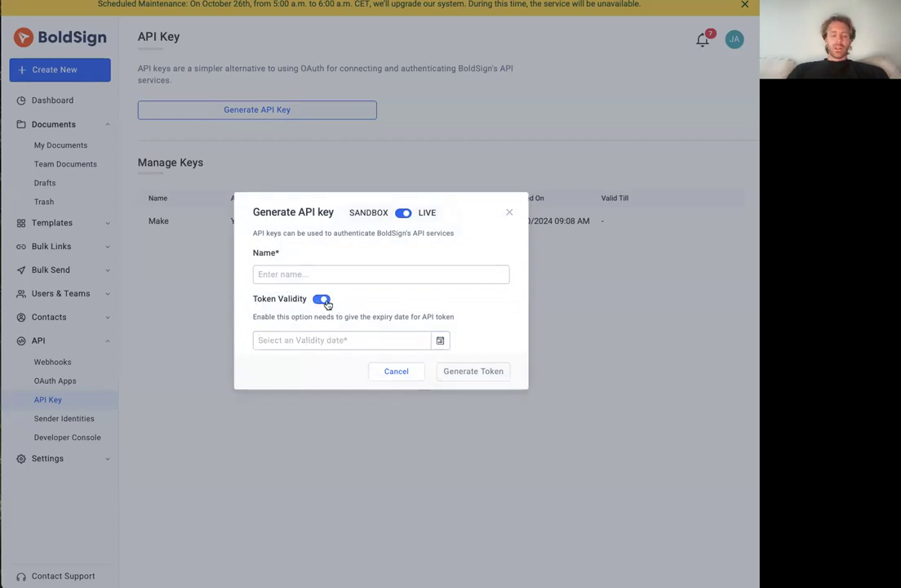
pyautogui.click(323, 301)
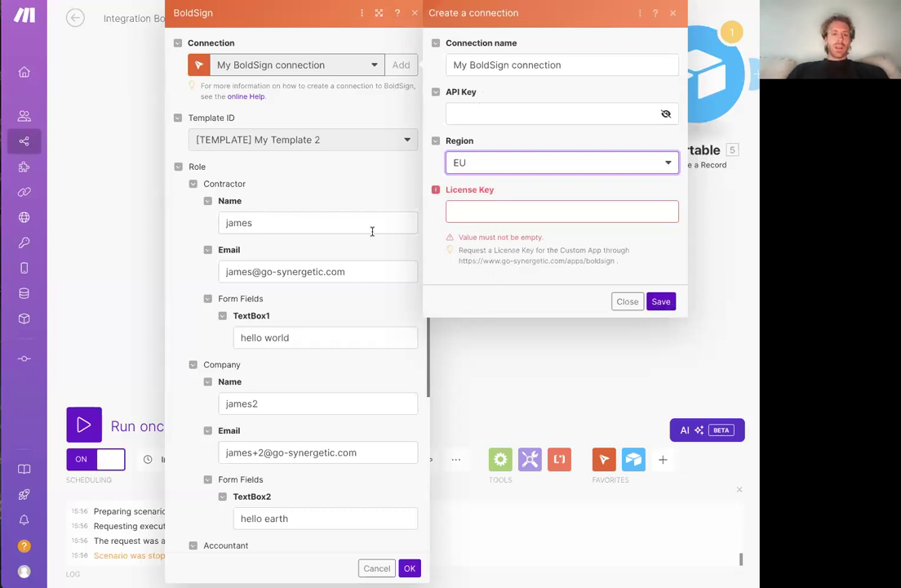
# Back in Make, discard the new connection and close the Create & Send Contract module's settings
pyautogui.click(390, 187)
pyautogui.click(672, 14)
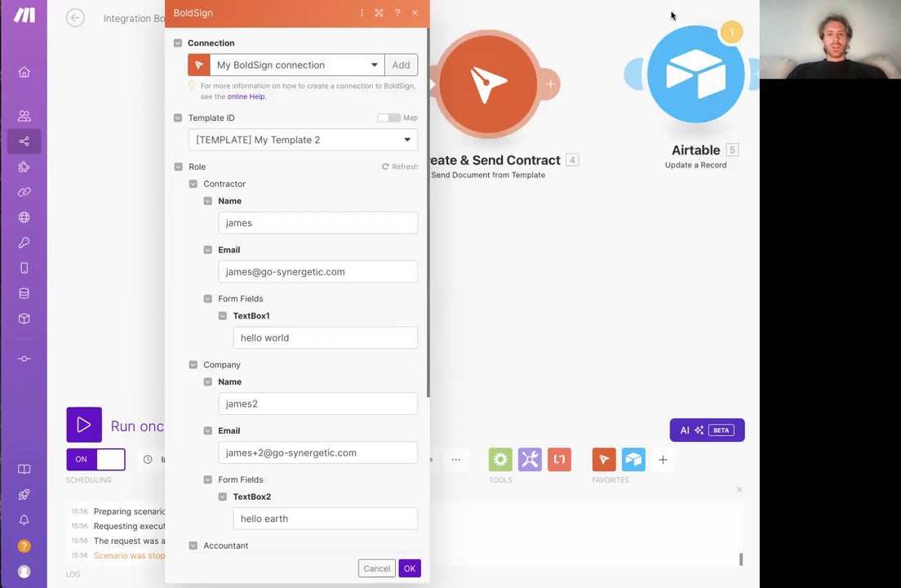
pyautogui.click(533, 265)
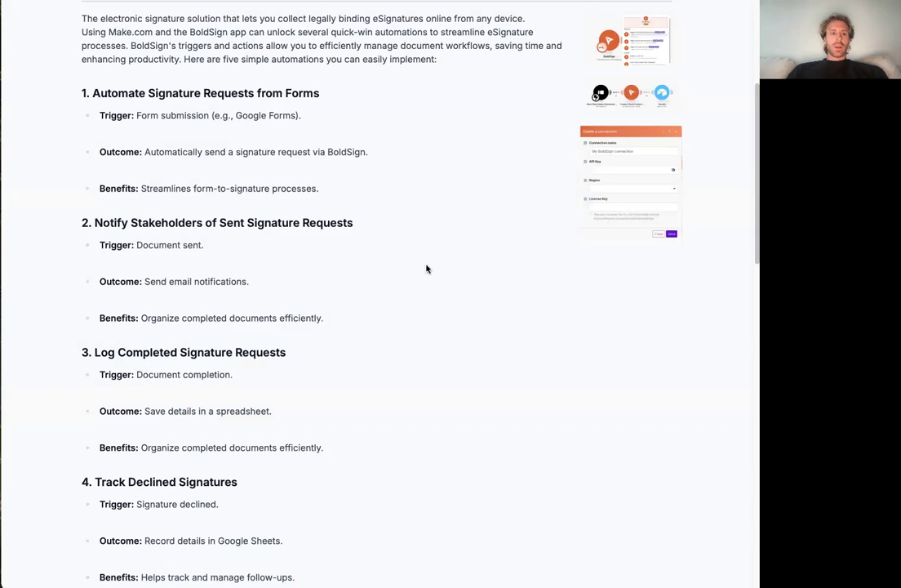
# Read through the five suggested BoldSign automations on the app's web page, from form-based signature requests to cloud storage
pyautogui.scroll(-1, 393, 231)
pyautogui.scroll(1, 394, 231)
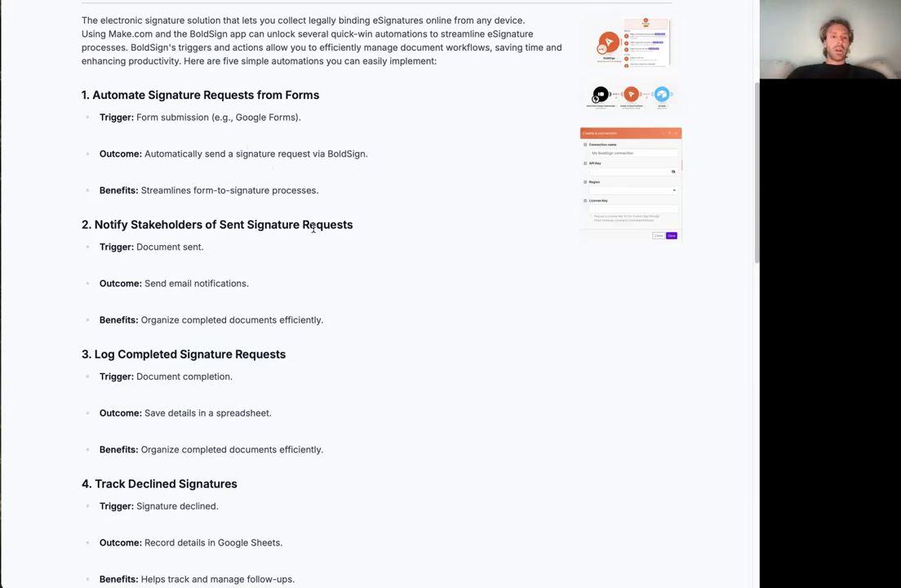
pyautogui.scroll(-2, 315, 231)
pyautogui.scroll(-1, 430, 258)
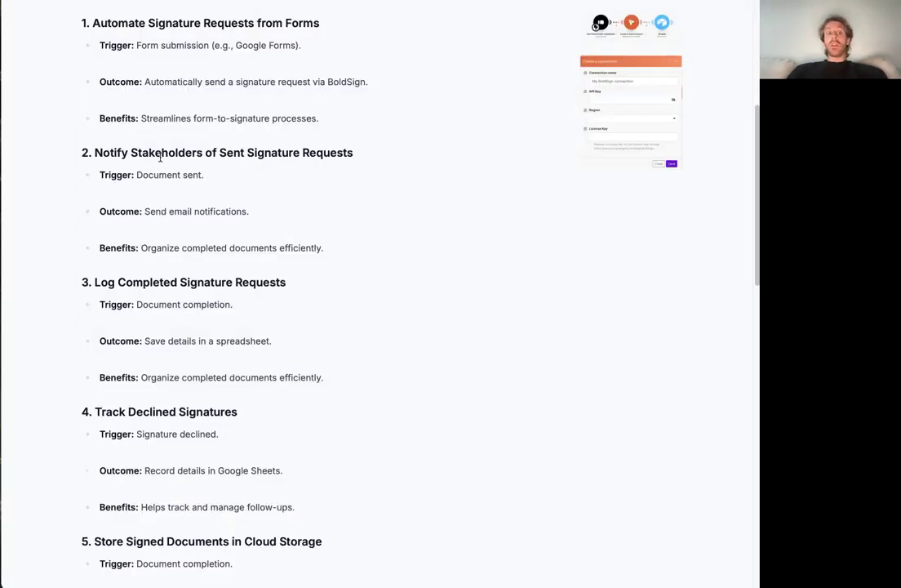
pyautogui.scroll(-2, 200, 167)
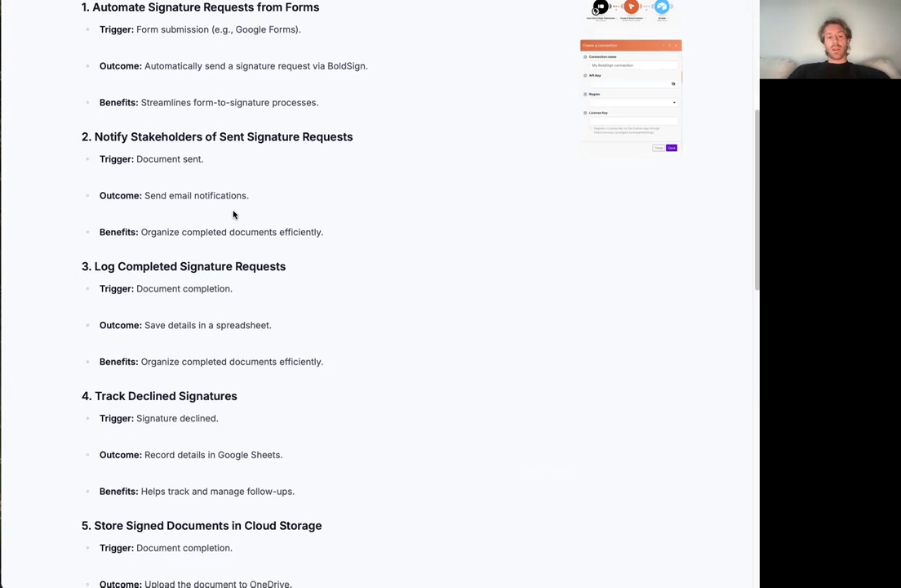
pyautogui.scroll(-2, 233, 211)
pyautogui.scroll(-2, 243, 208)
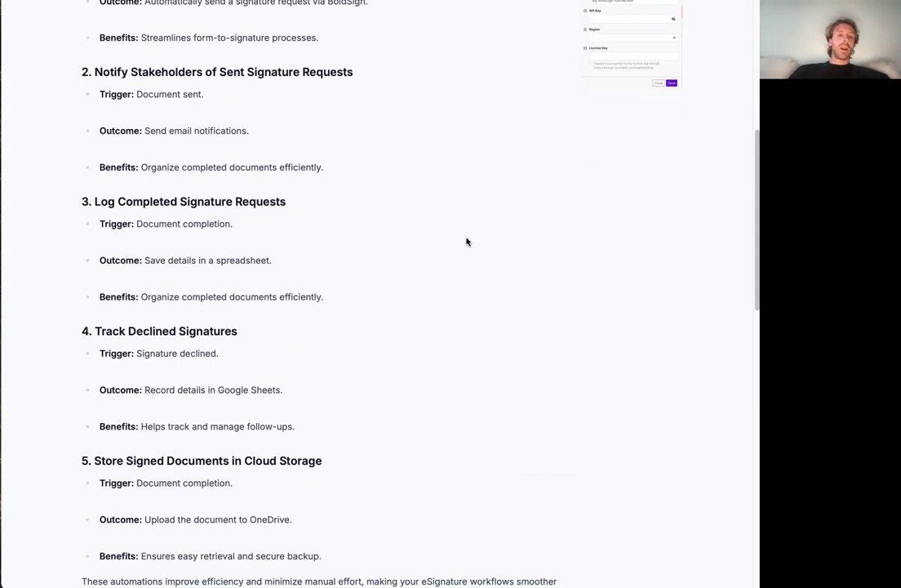
pyautogui.scroll(-2, 311, 215)
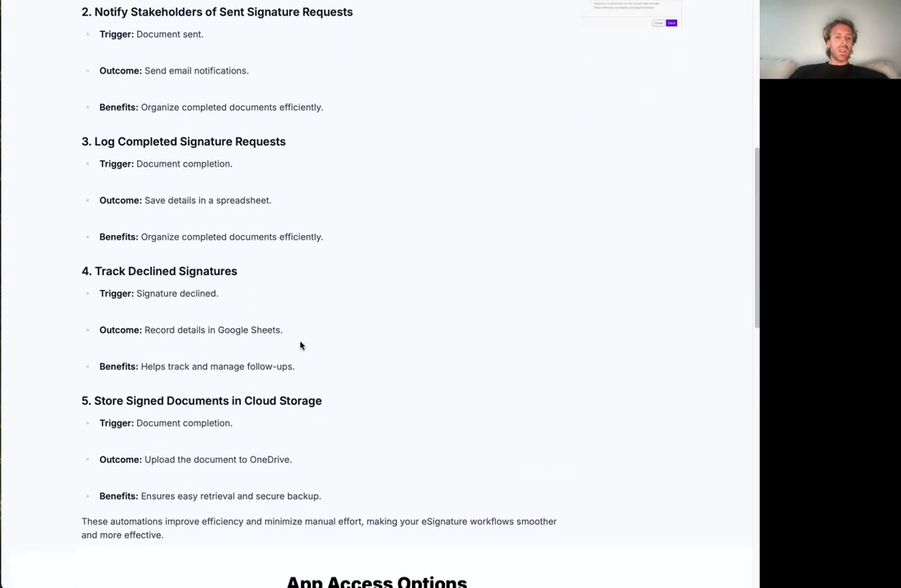
pyautogui.scroll(4, 218, 357)
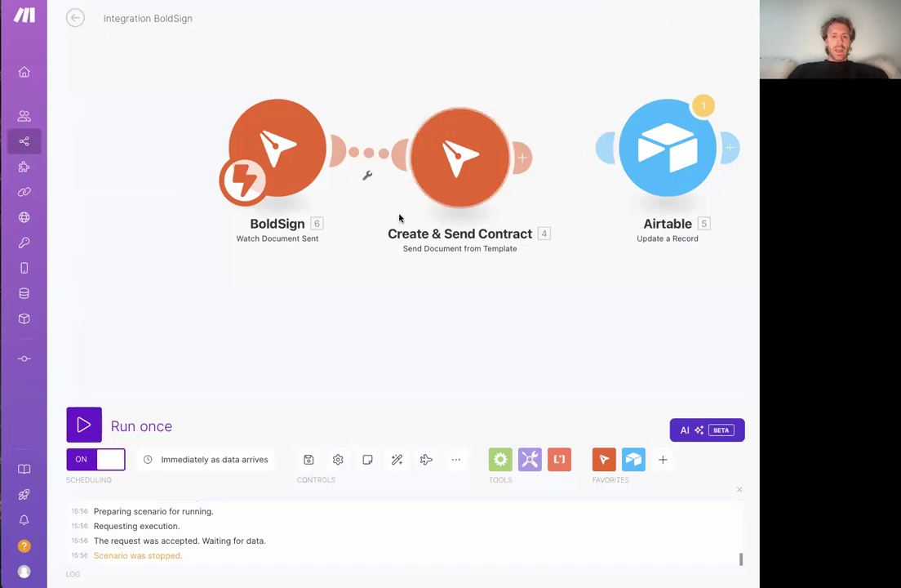
# Switch to BoldSign, open [TEMPLATE] My Template 2 for editing and examine its title, file and roles
pyautogui.click(480, 174)
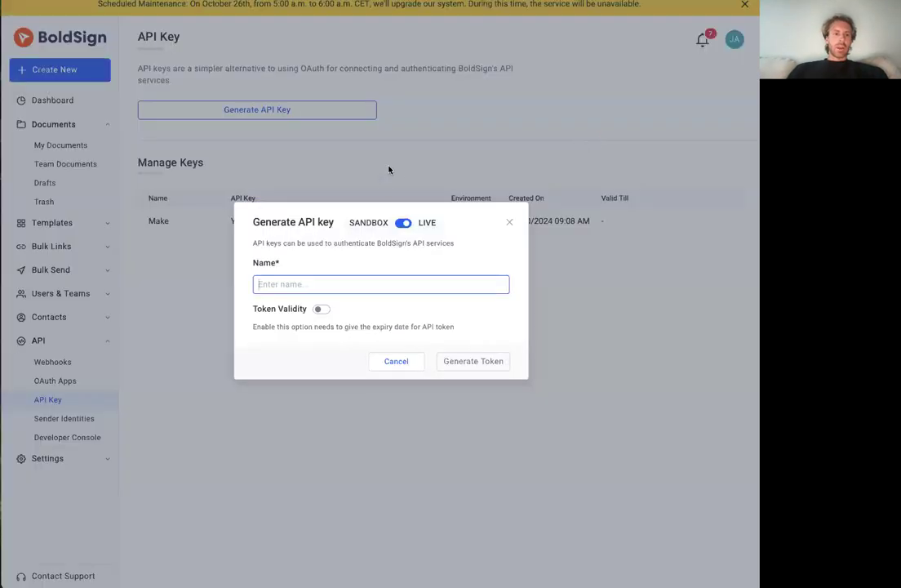
pyautogui.press('Escape')
pyautogui.click(51, 223)
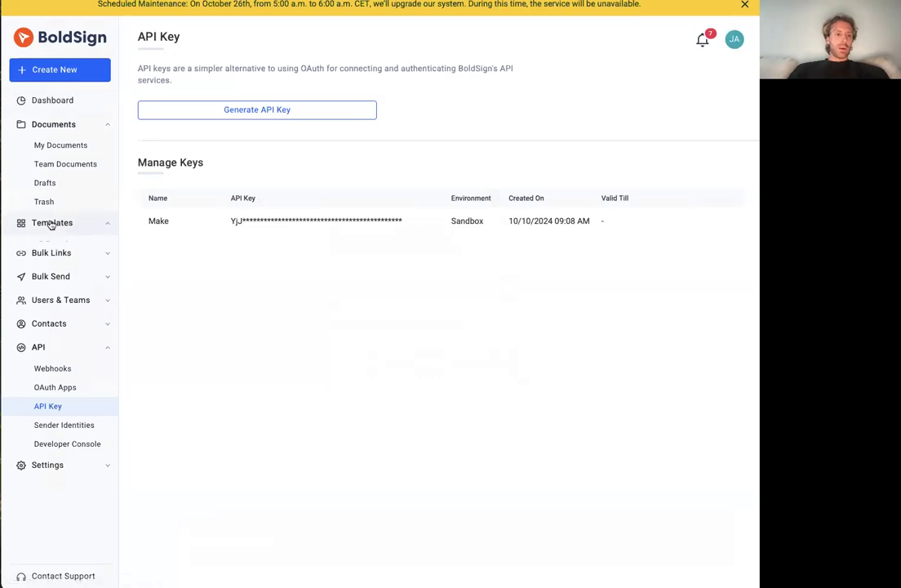
pyautogui.click(53, 244)
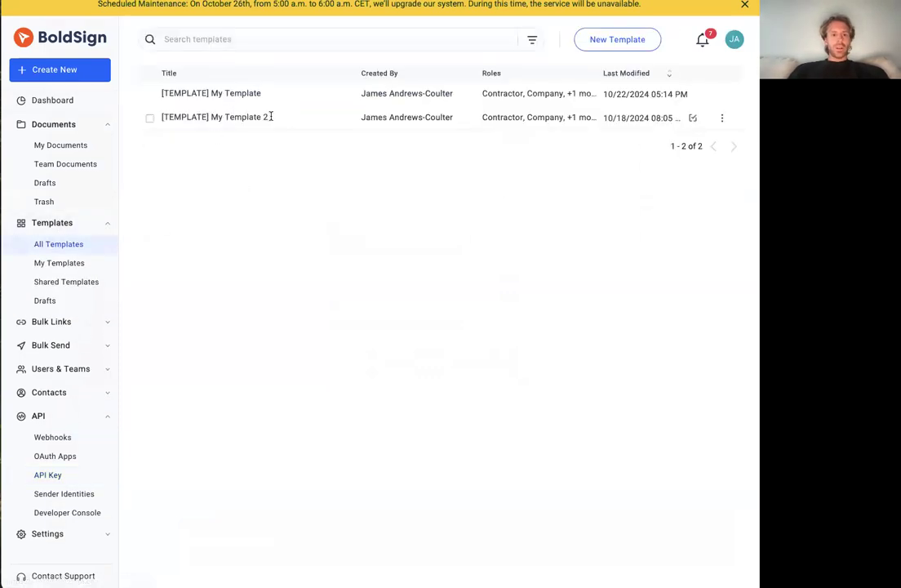
pyautogui.click(723, 118)
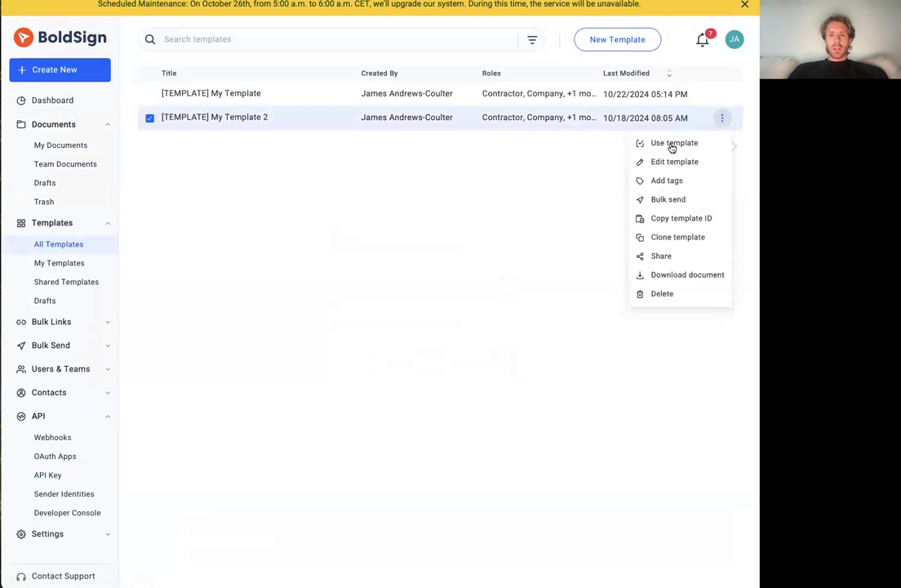
pyautogui.click(675, 162)
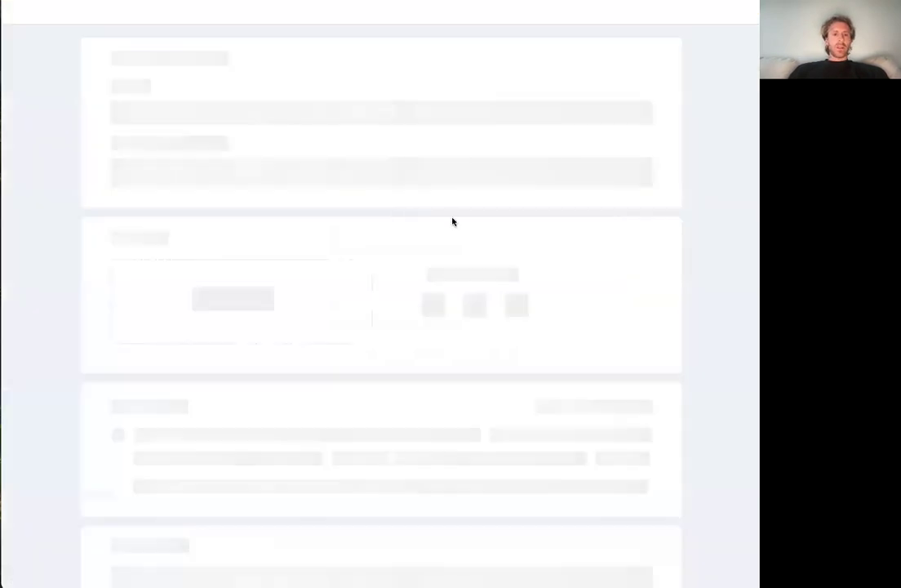
pyautogui.scroll(-1, 245, 118)
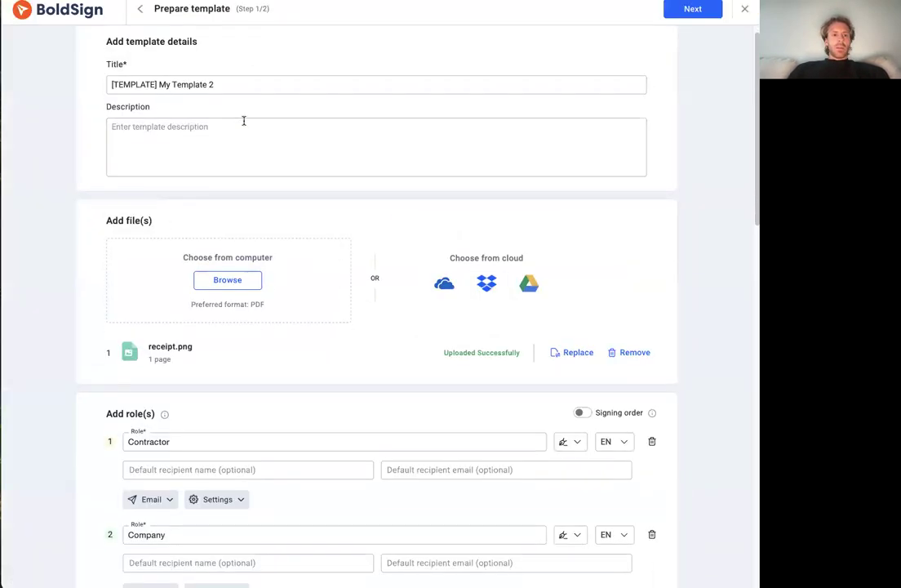
pyautogui.scroll(-4, 250, 209)
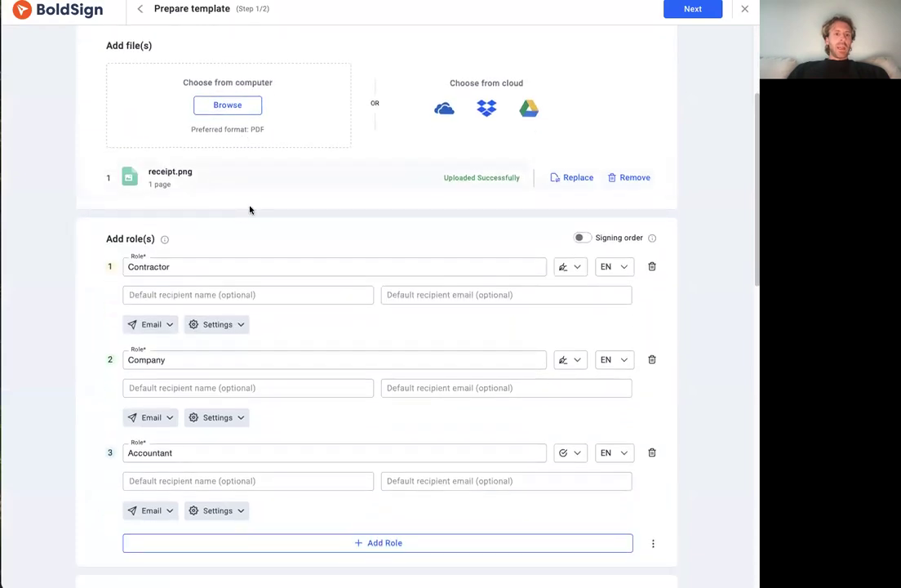
pyautogui.scroll(1, 204, 208)
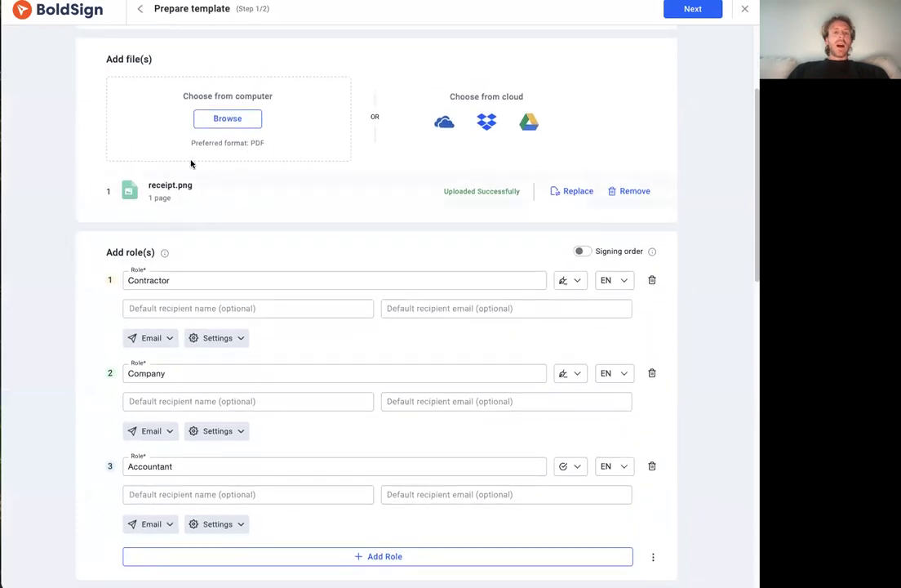
# Examine the template's Contractor, Company and Accountant roles and the signer type options available for the Contractor role
pyautogui.scroll(-1, 218, 213)
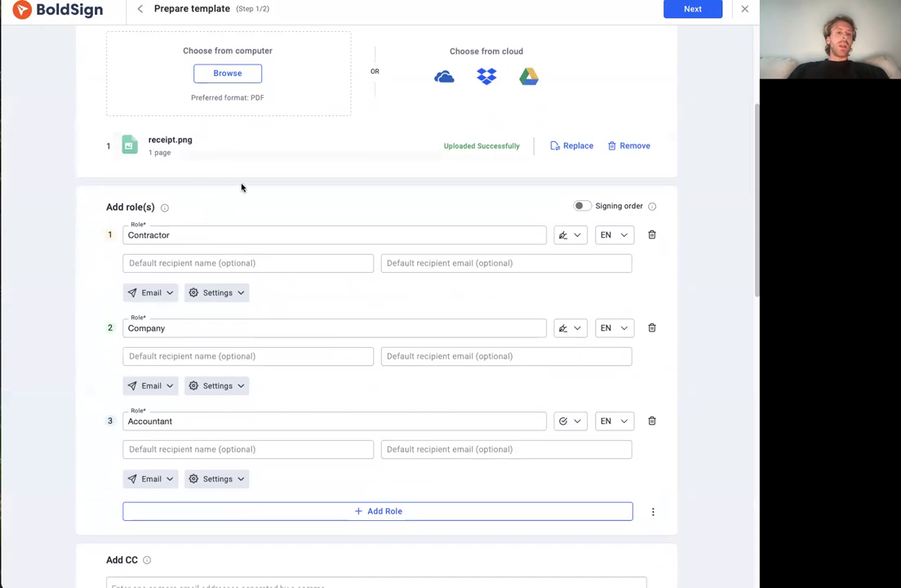
pyautogui.scroll(-3, 338, 145)
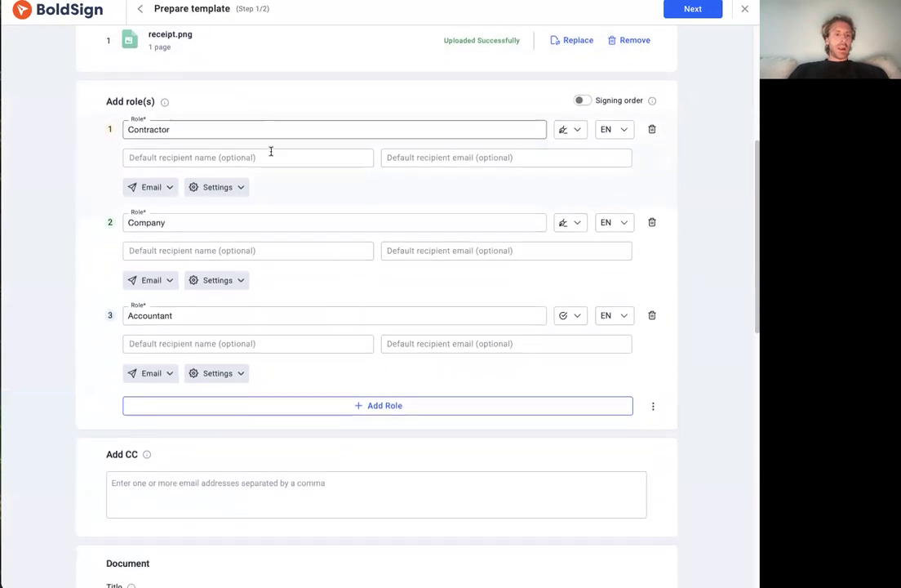
pyautogui.scroll(-1, 169, 194)
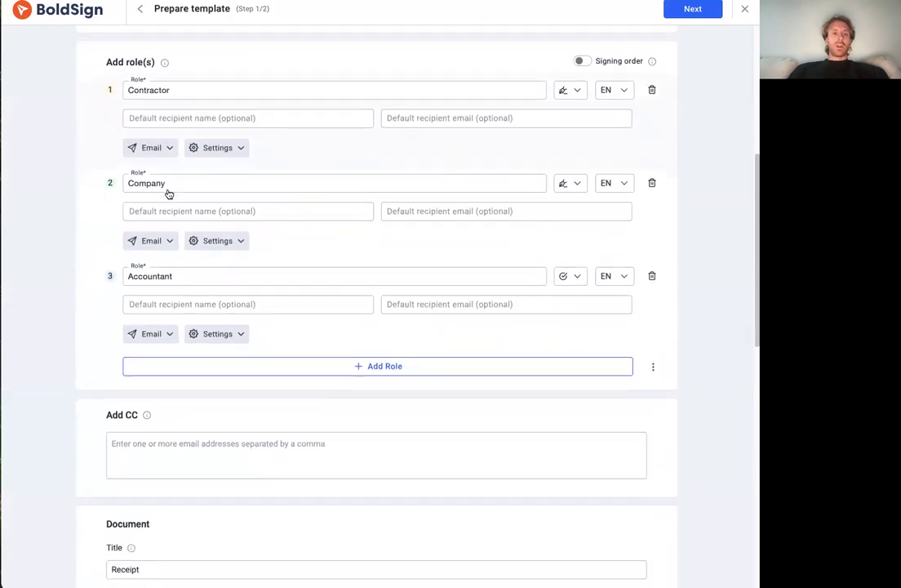
pyautogui.scroll(2, 187, 135)
pyautogui.scroll(2, 186, 164)
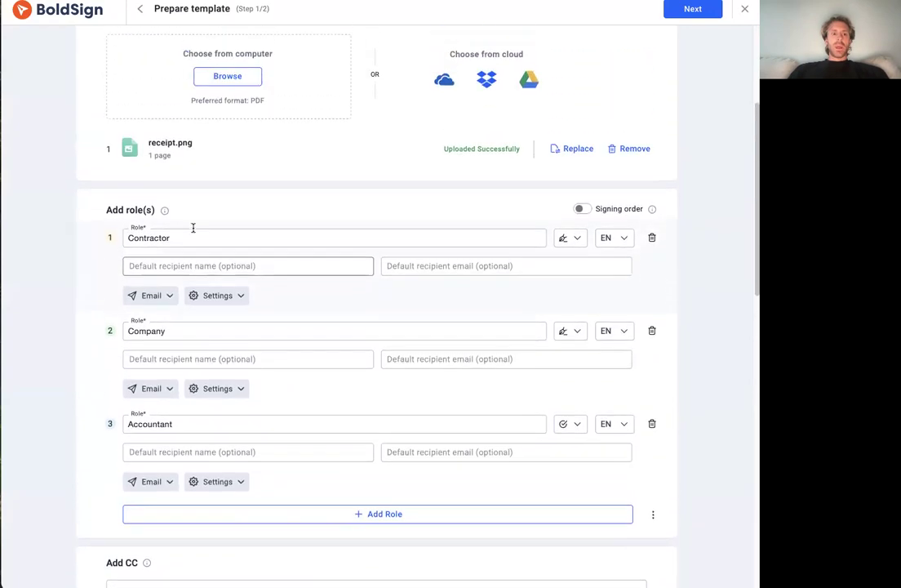
pyautogui.scroll(-1, 327, 245)
pyautogui.click(568, 191)
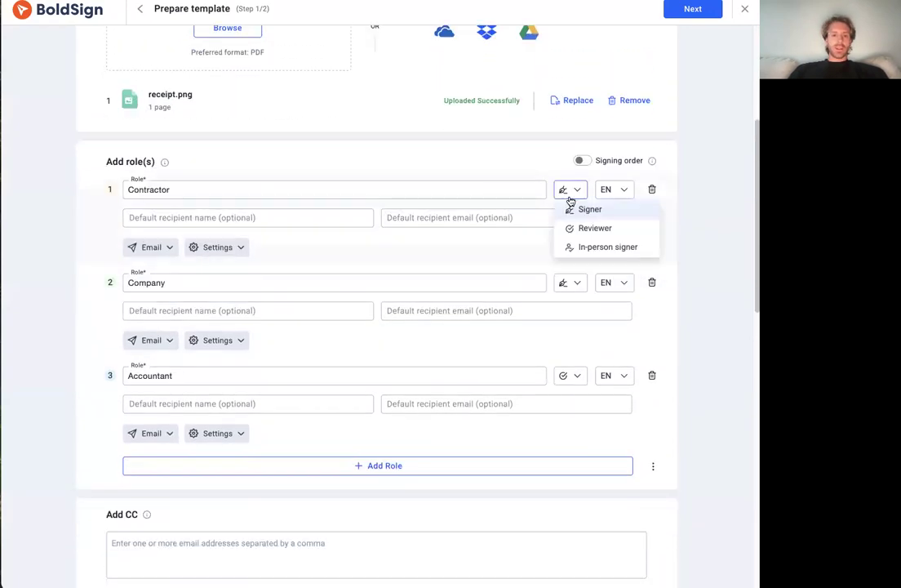
pyautogui.click(697, 227)
# Look through the template's CC, document title and message, tags and template usage settings
pyautogui.scroll(-3, 434, 244)
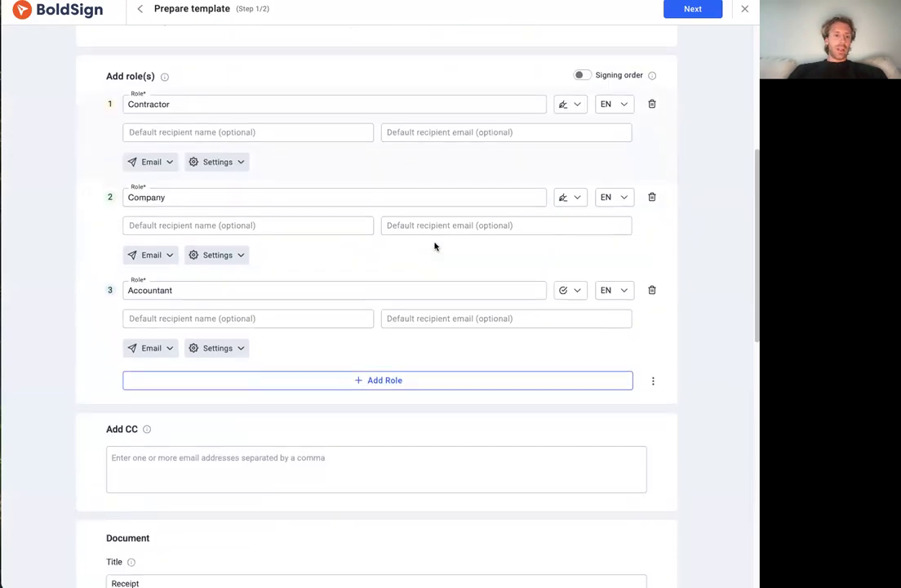
pyautogui.scroll(-5, 221, 378)
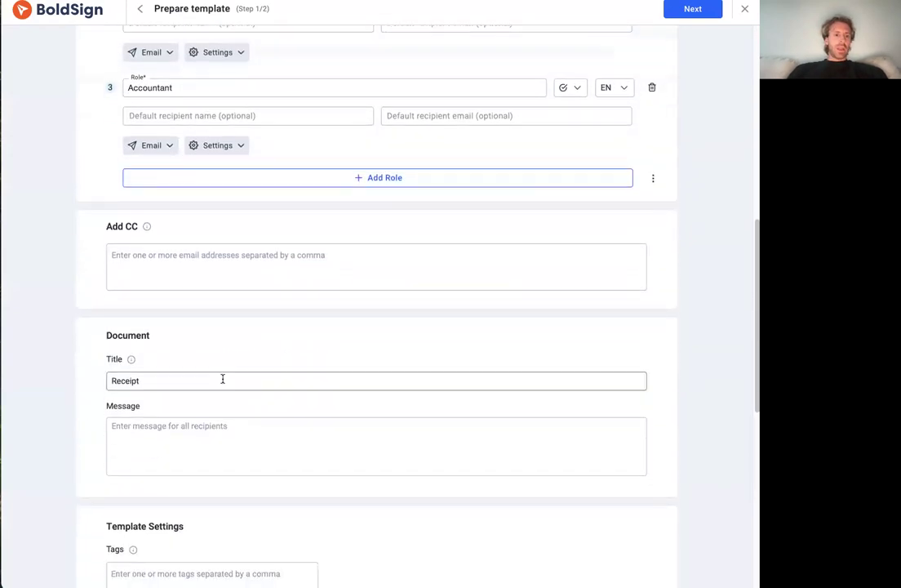
pyautogui.scroll(-3, 288, 319)
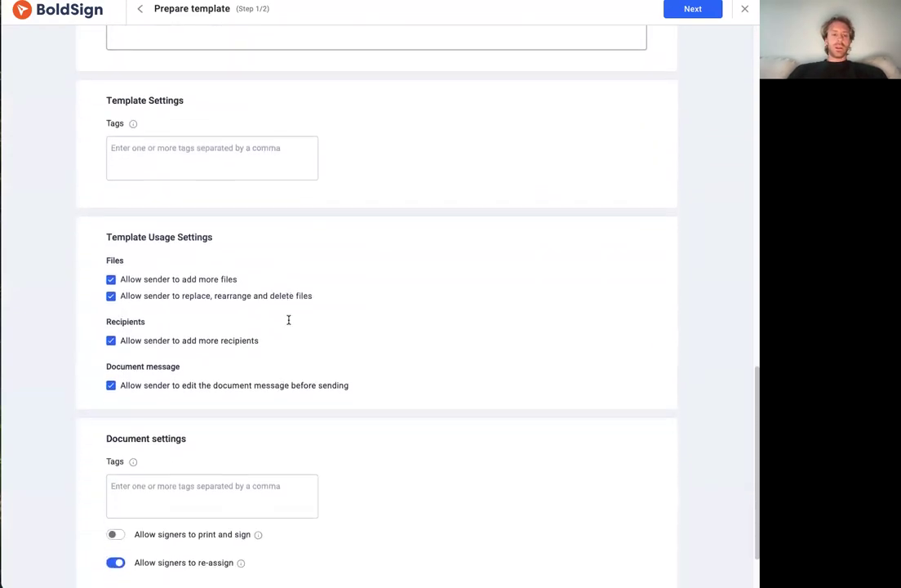
# Continue to the field configuration, inspect the Contractor's text box on the receipt and switch the field role to Company
pyautogui.click(691, 10)
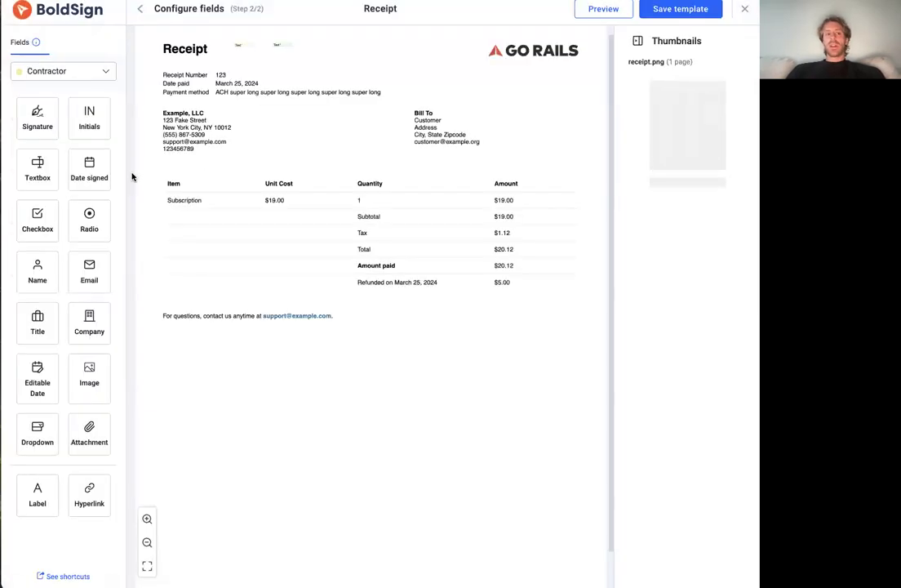
pyautogui.click(42, 71)
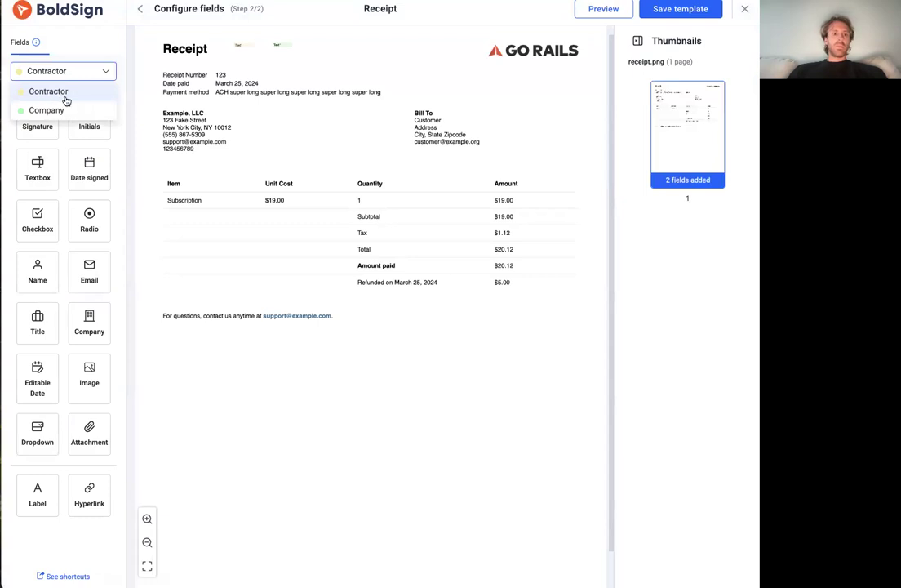
pyautogui.click(237, 45)
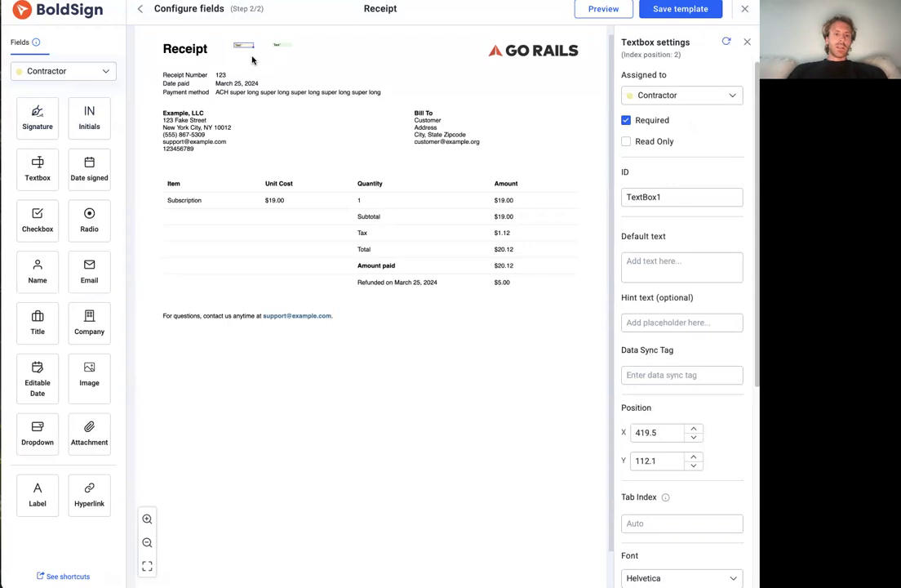
pyautogui.scroll(5, 231, 55)
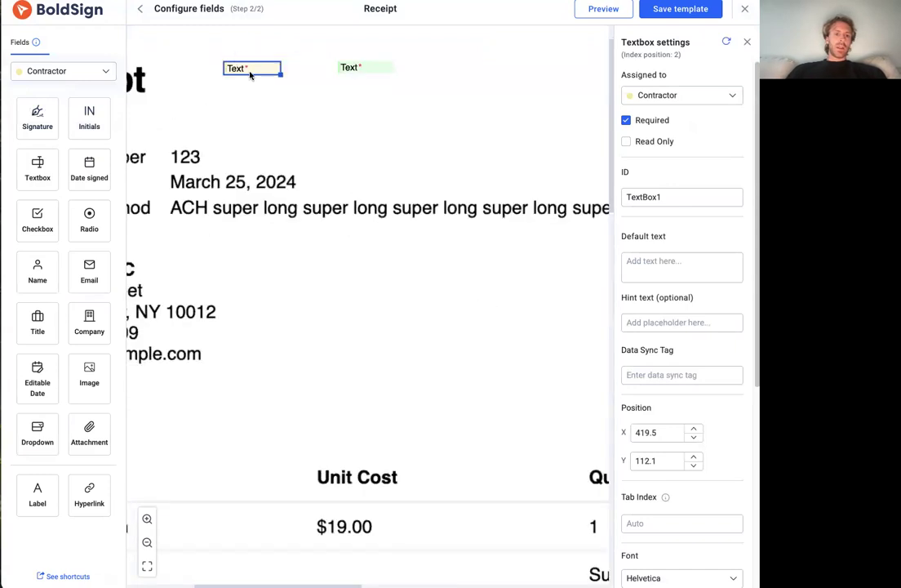
pyautogui.click(62, 68)
pyautogui.click(54, 112)
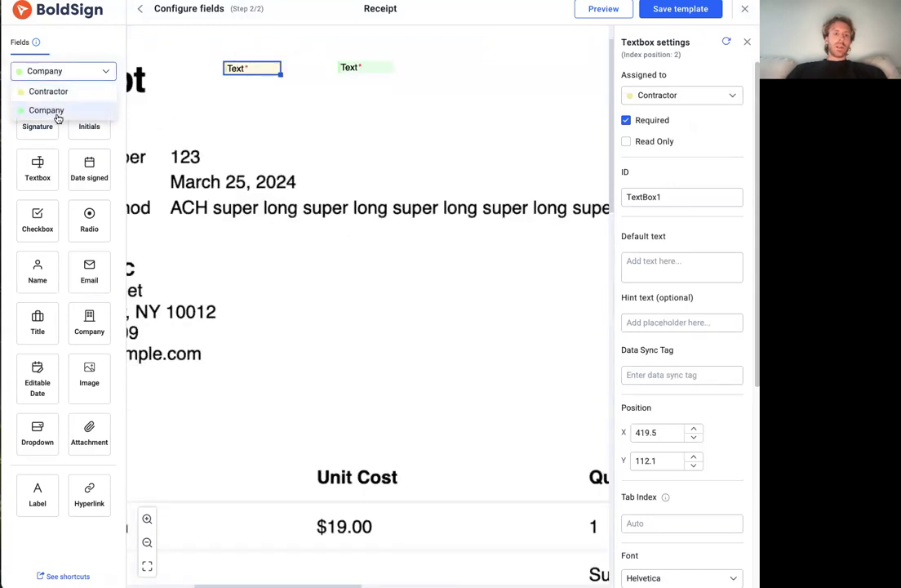
pyautogui.click(308, 55)
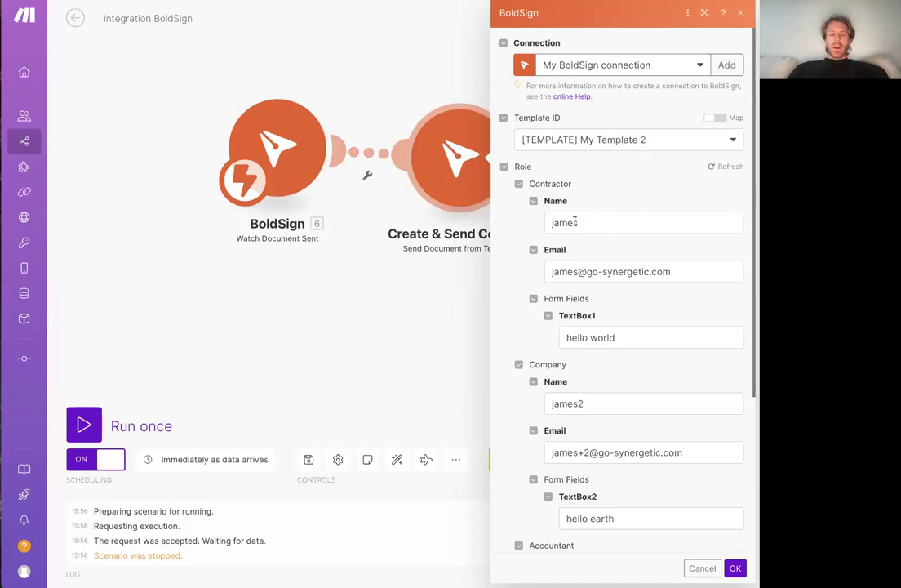
# In Make, review the Create & Send Contract module's role details, form fields, title and message, and confirm the settings
pyautogui.scroll(-2, 584, 236)
pyautogui.click(597, 159)
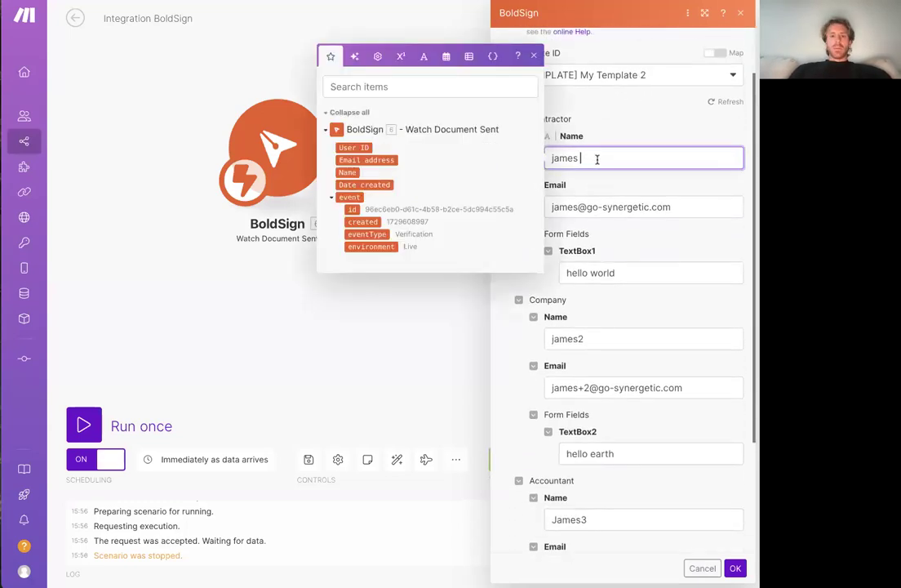
pyautogui.scroll(-1, 620, 222)
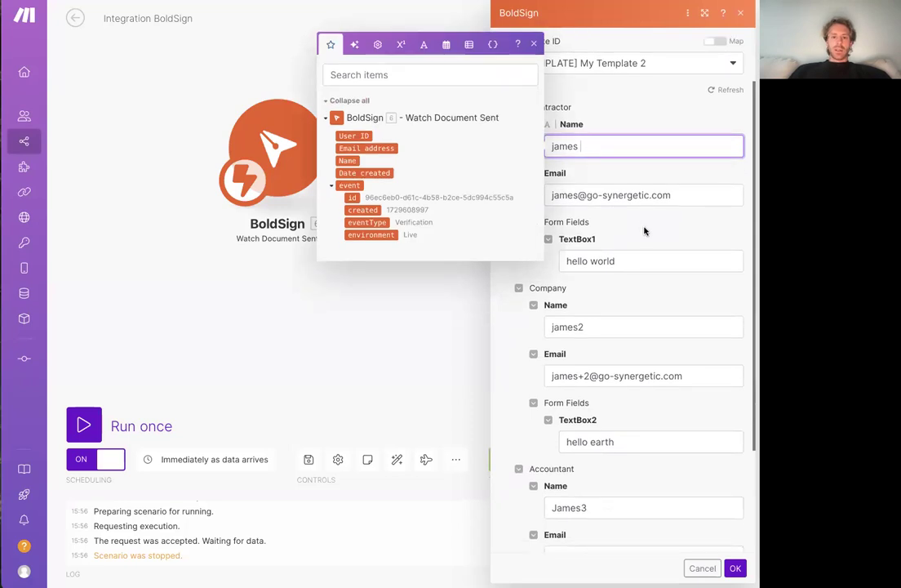
pyautogui.scroll(-3, 644, 232)
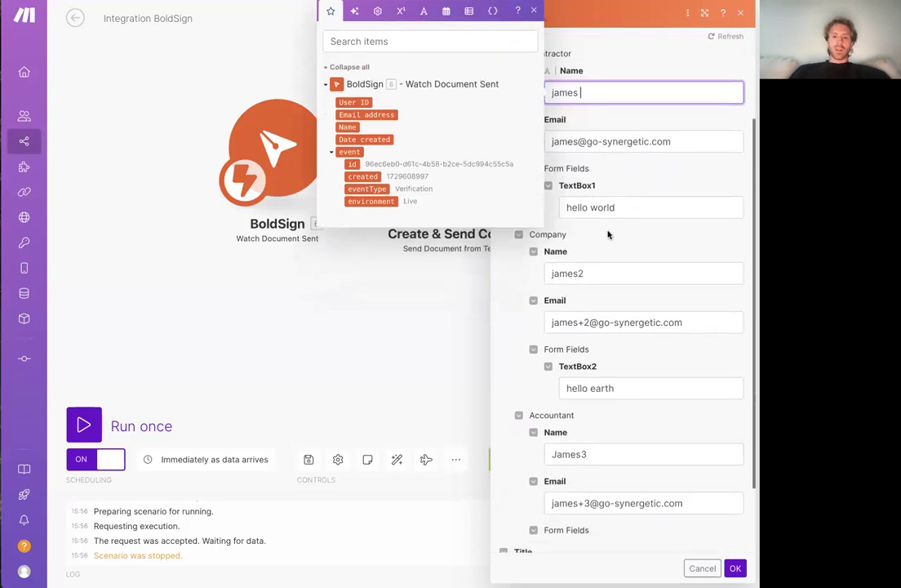
pyautogui.scroll(-5, 650, 277)
pyautogui.click(637, 297)
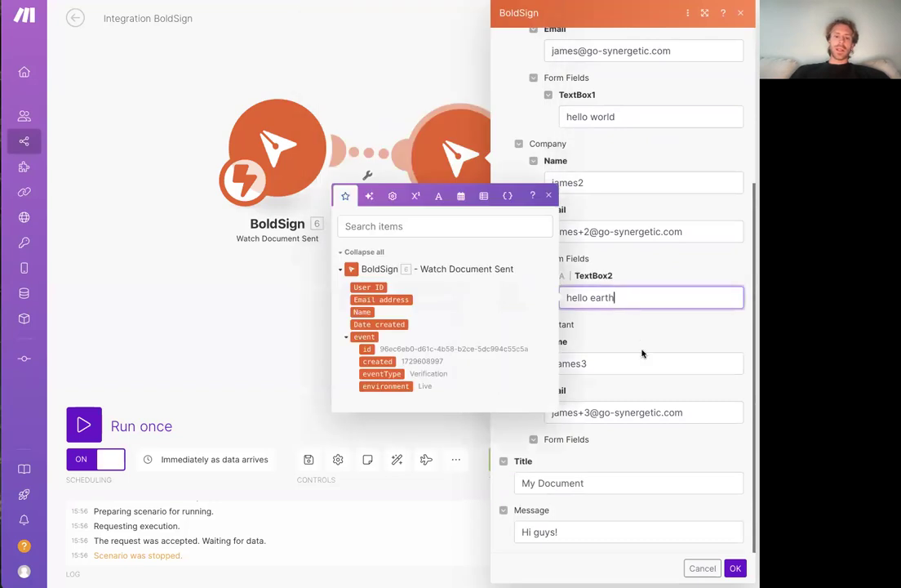
pyautogui.click(662, 360)
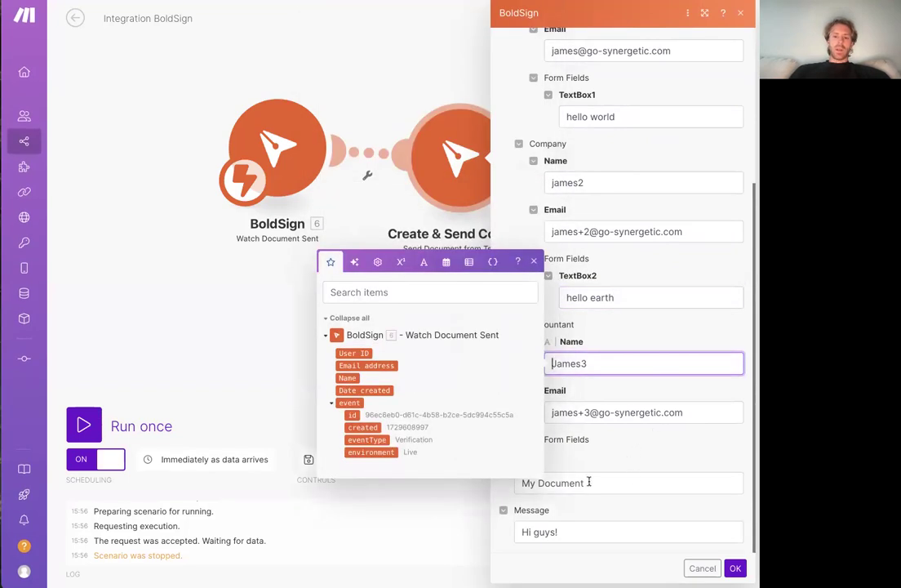
pyautogui.click(588, 481)
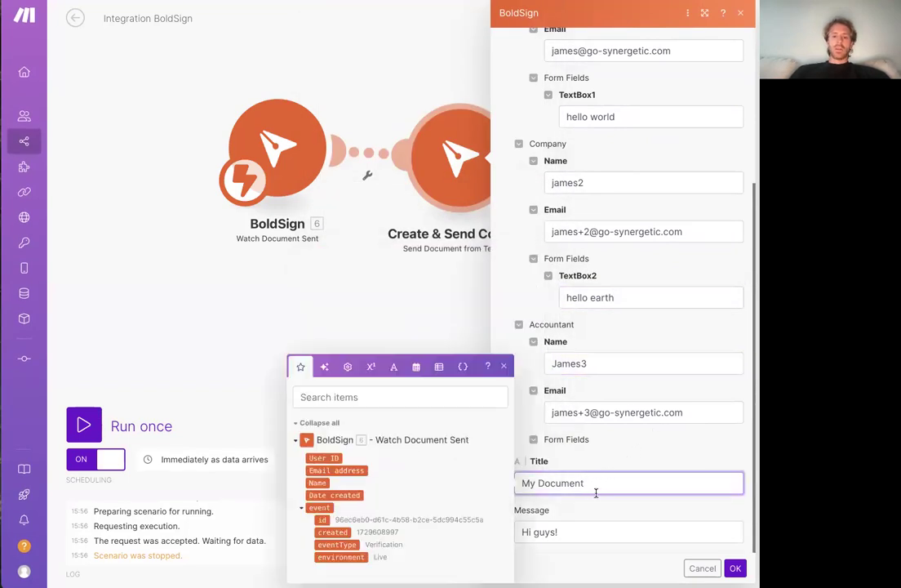
pyautogui.click(583, 532)
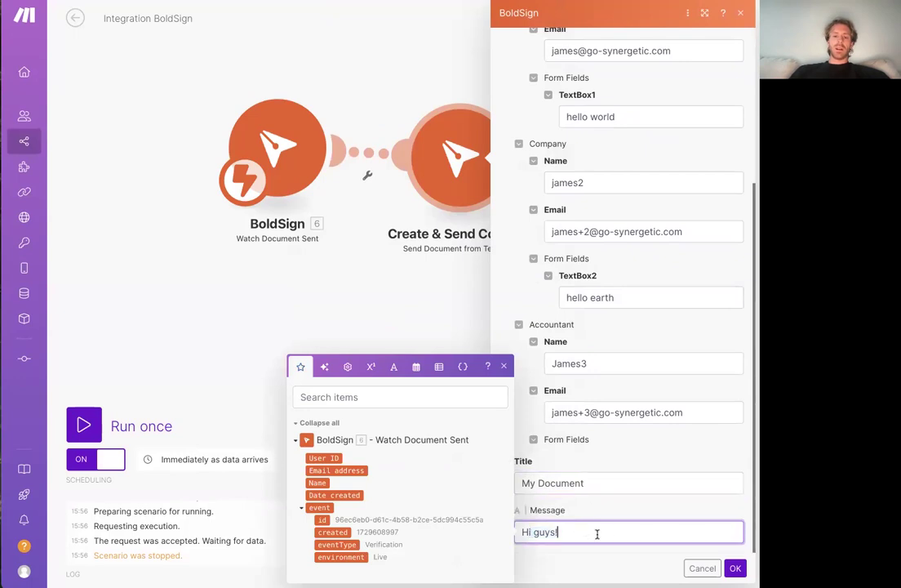
pyautogui.click(735, 568)
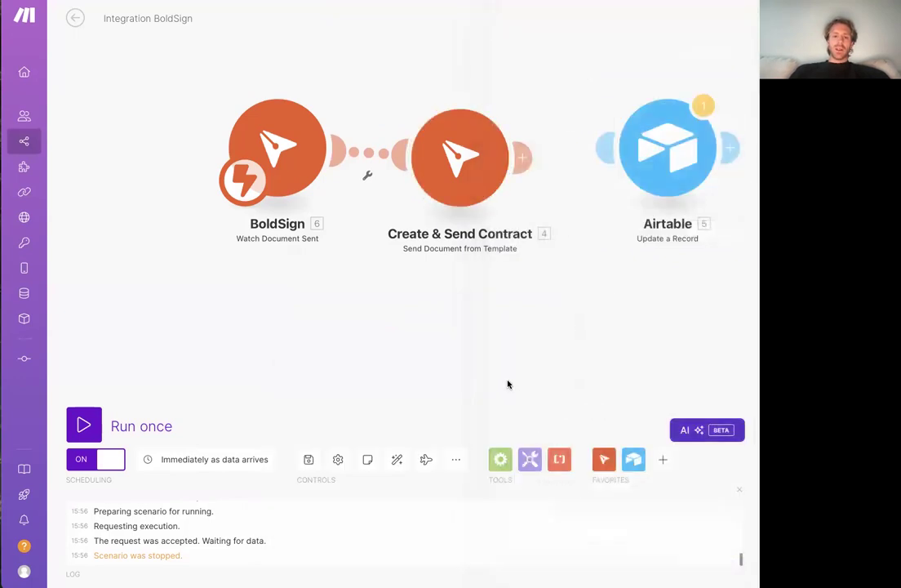
# Run only the Create & Send Contract module and check the document ID in its output and its settings
pyautogui.rightClick(480, 173)
pyautogui.click(510, 203)
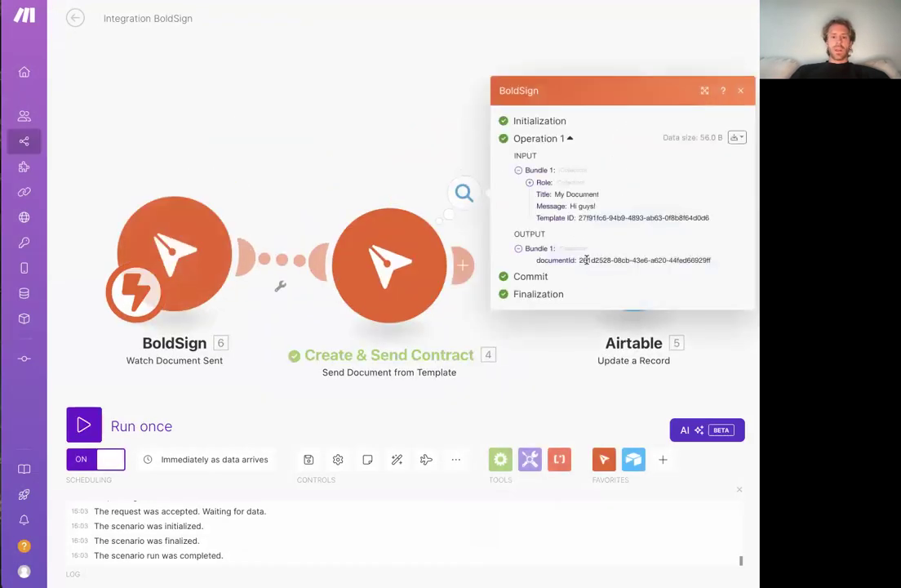
pyautogui.moveTo(579, 262); pyautogui.dragTo(689, 261)
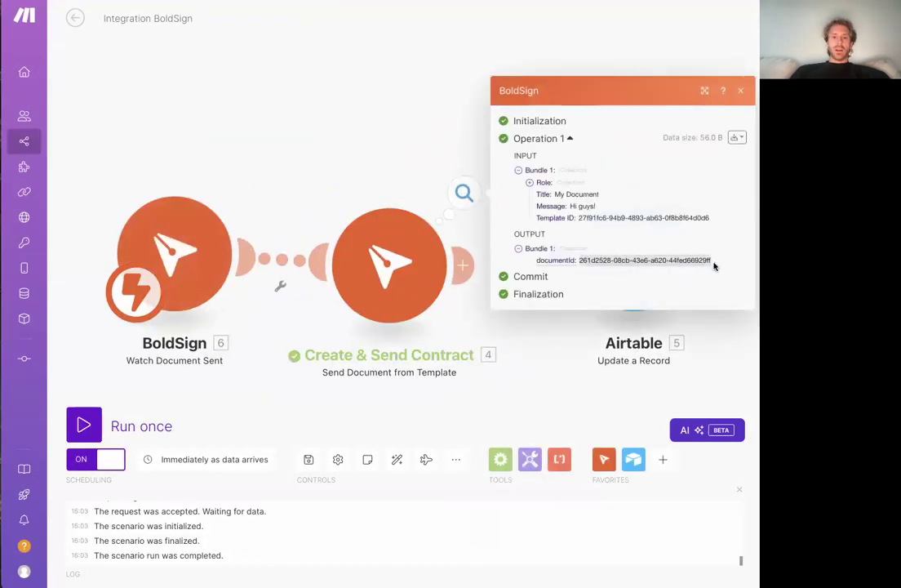
pyautogui.click(420, 140)
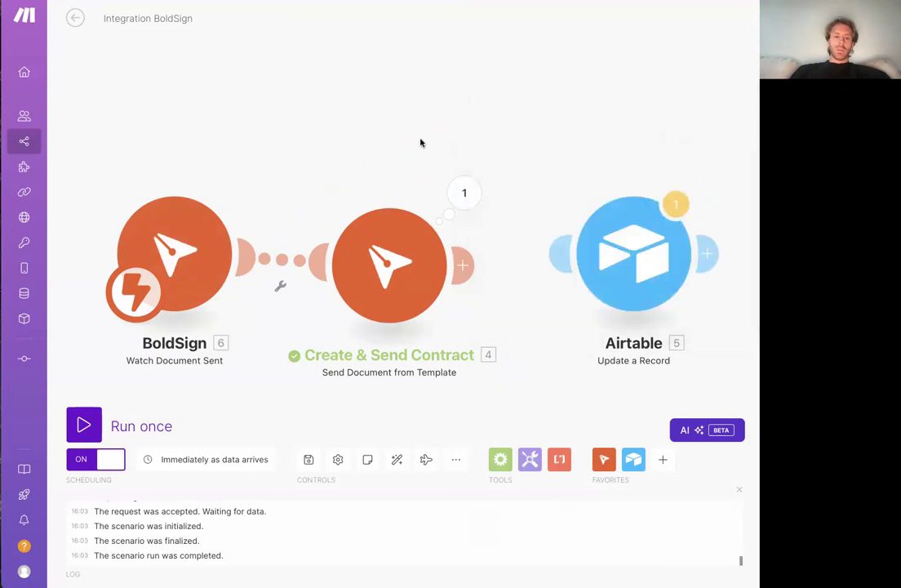
pyautogui.click(413, 273)
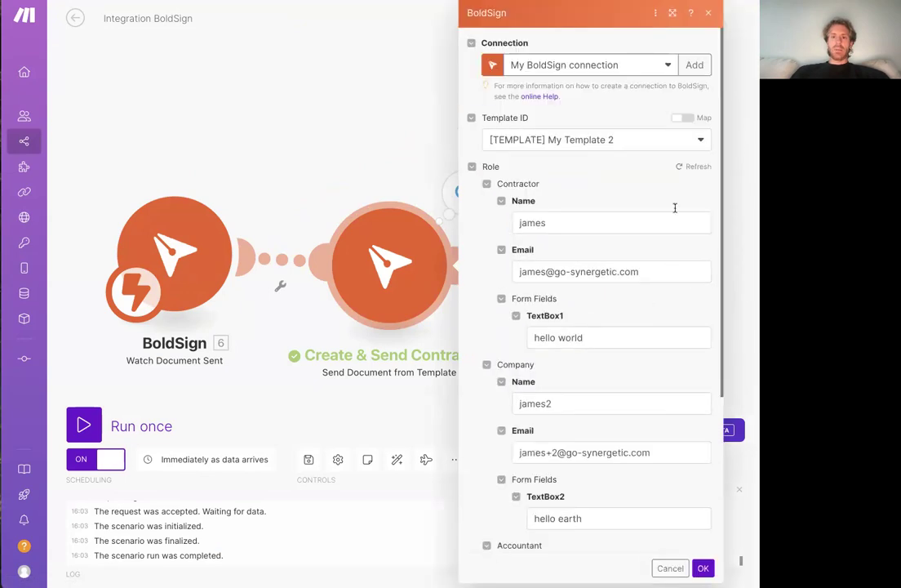
pyautogui.click(364, 131)
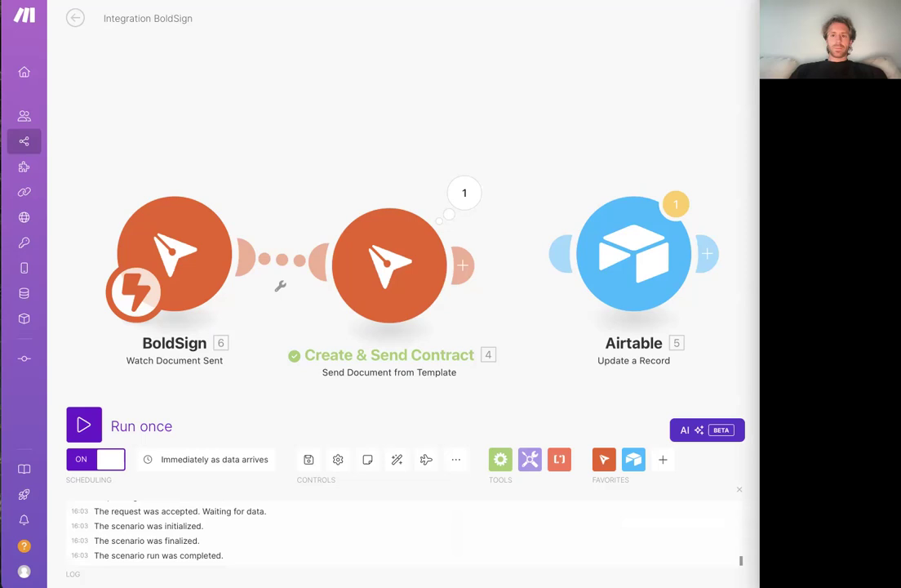
# Switch to the mail app, open the BoldSign reviewer request e-mail and check its document title, message and signers
pyautogui.moveTo(900, 36); pyautogui.dragTo(336, 90)
pyautogui.doubleClick(378, 149)
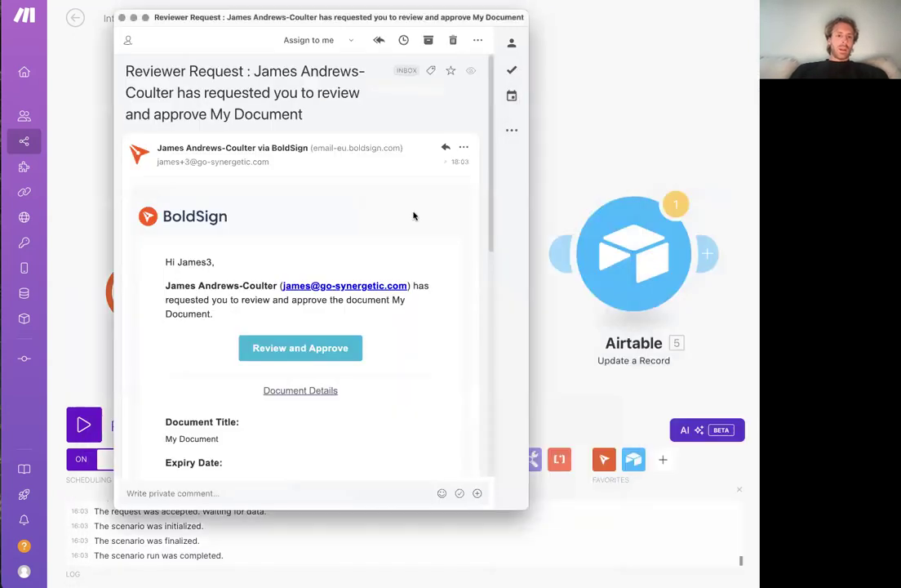
pyautogui.scroll(-3, 276, 294)
pyautogui.scroll(-2, 304, 306)
pyautogui.moveTo(175, 345); pyautogui.dragTo(194, 345)
pyautogui.scroll(1, 227, 343)
pyautogui.moveTo(227, 293); pyautogui.dragTo(166, 292)
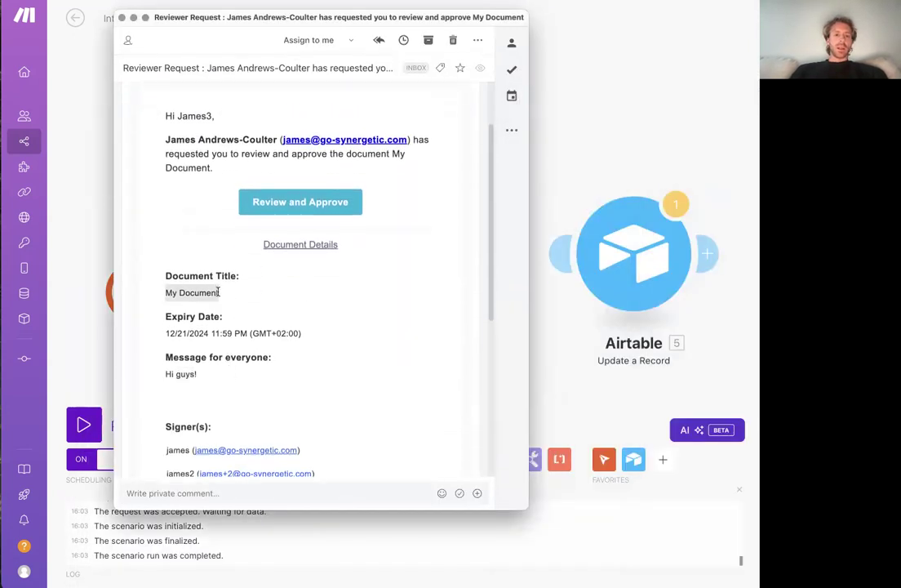
# Open the document for review and approval from the e-mail, continue as the current account and accept the electronic signature disclosure terms
pyautogui.scroll(5, 327, 311)
pyautogui.click(354, 343)
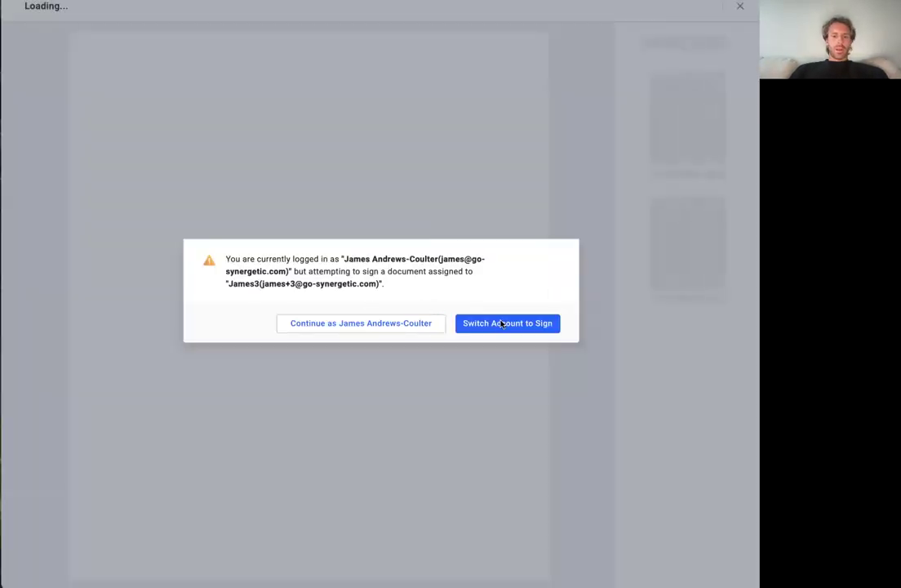
pyautogui.click(312, 326)
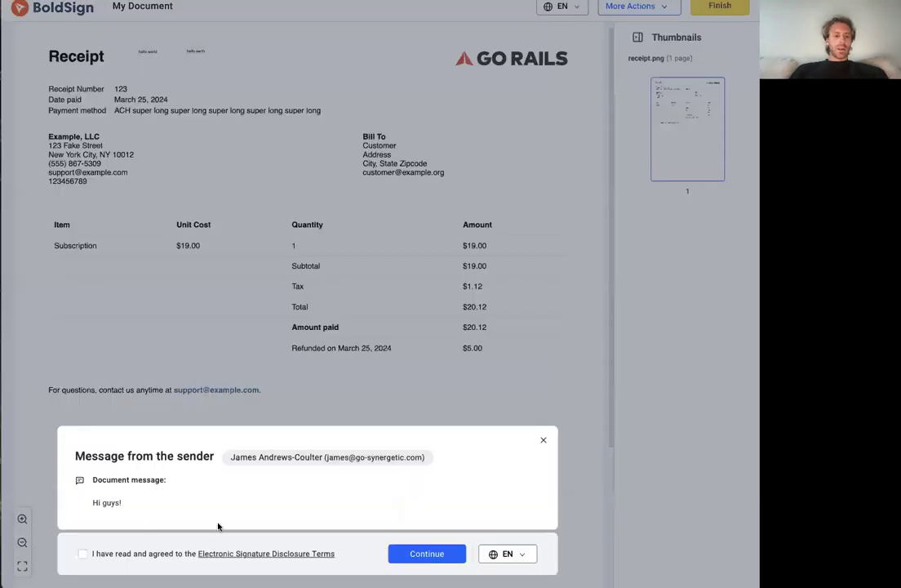
pyautogui.click(81, 554)
pyautogui.click(444, 554)
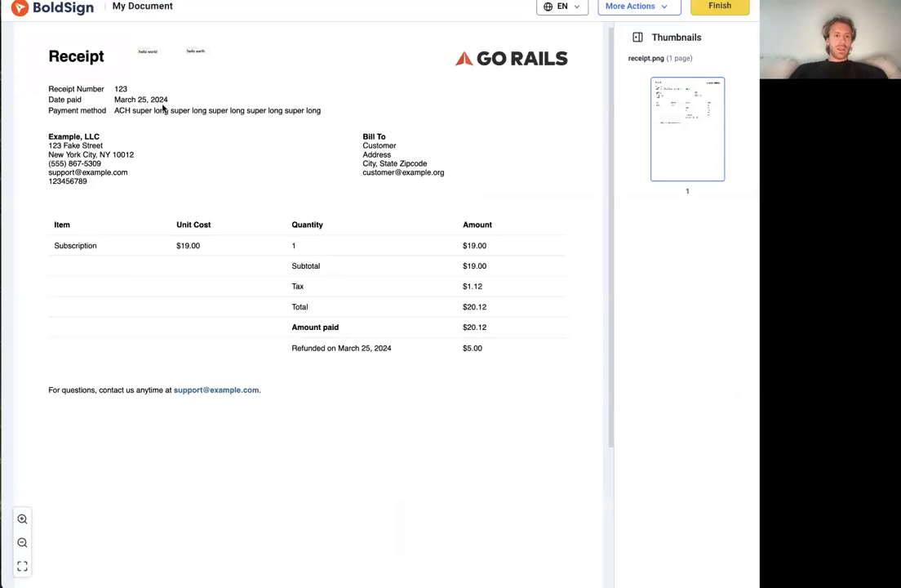
# Examine the prefilled text fields of both signers beside the Receipt heading in the document
pyautogui.scroll(8, 139, 53)
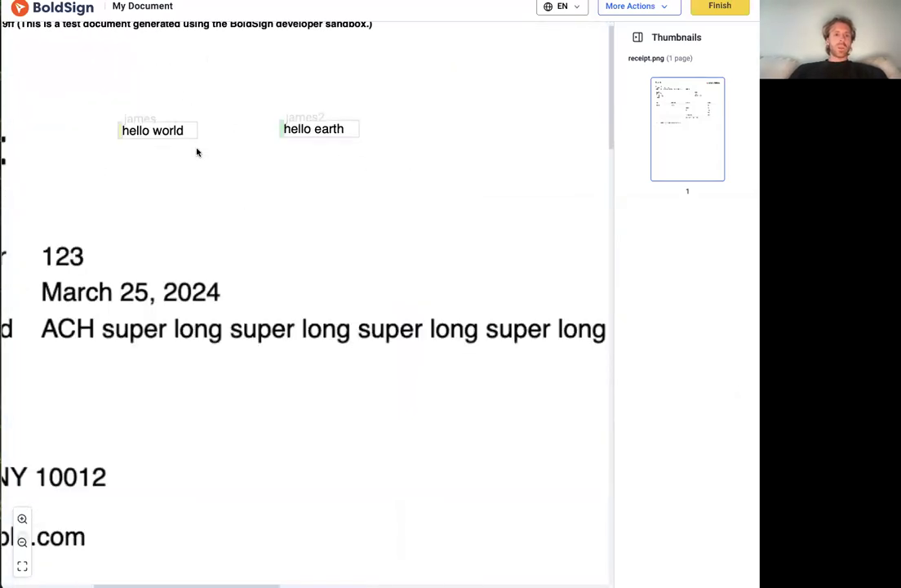
pyautogui.scroll(-5, 230, 146)
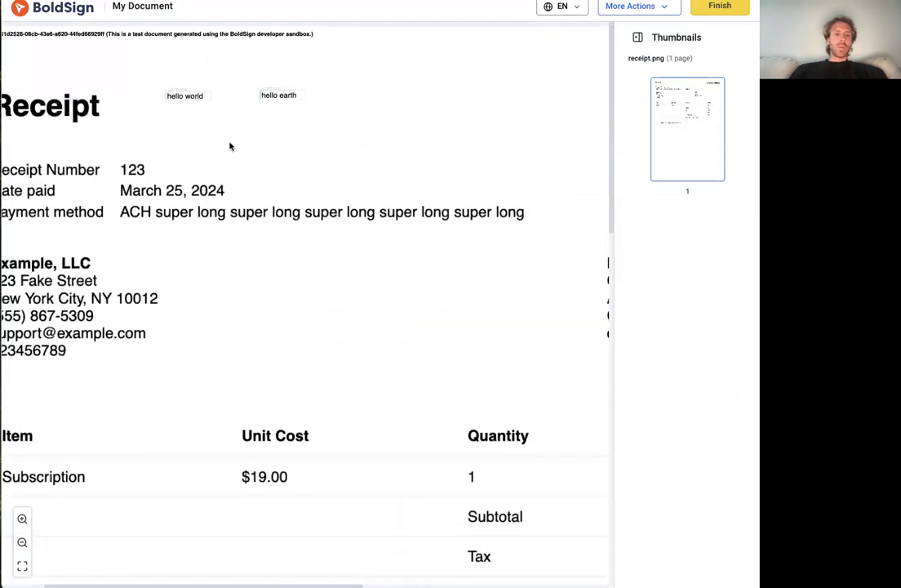
pyautogui.scroll(-3, 359, 225)
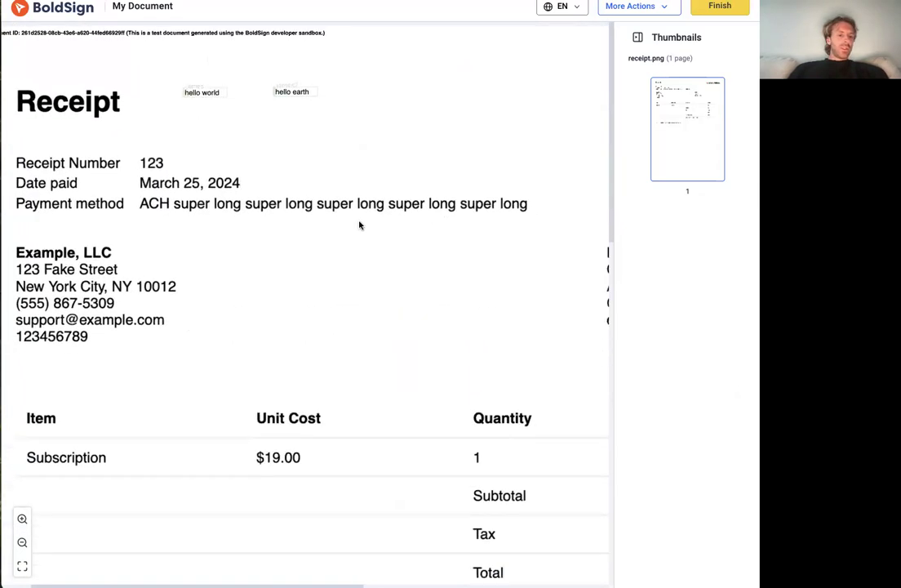
# Return to the Integration BoldSign scenario in Make, unlink the Watch Document Sent trigger from the Create & Send Contract module and save the scenario
pyautogui.scroll(-3, 491, 249)
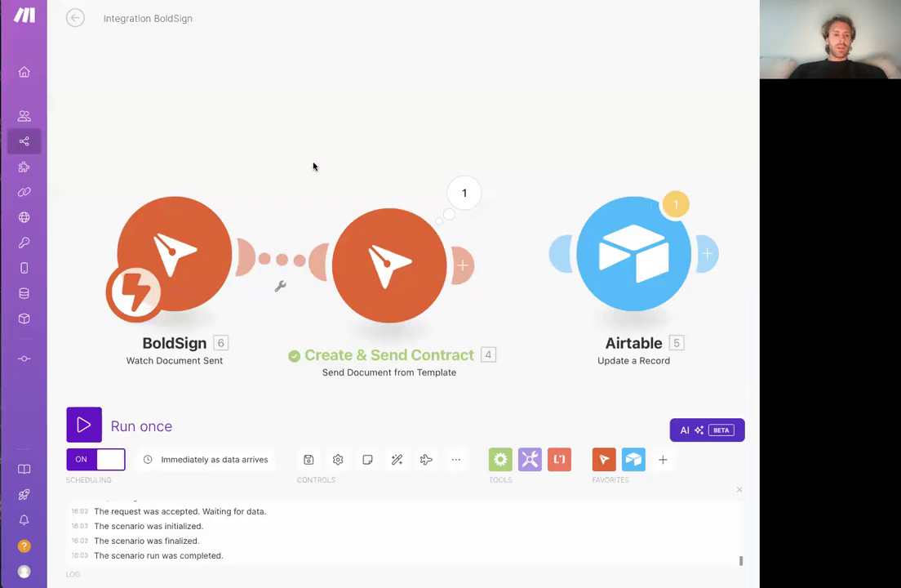
pyautogui.moveTo(313, 166); pyautogui.dragTo(383, 138)
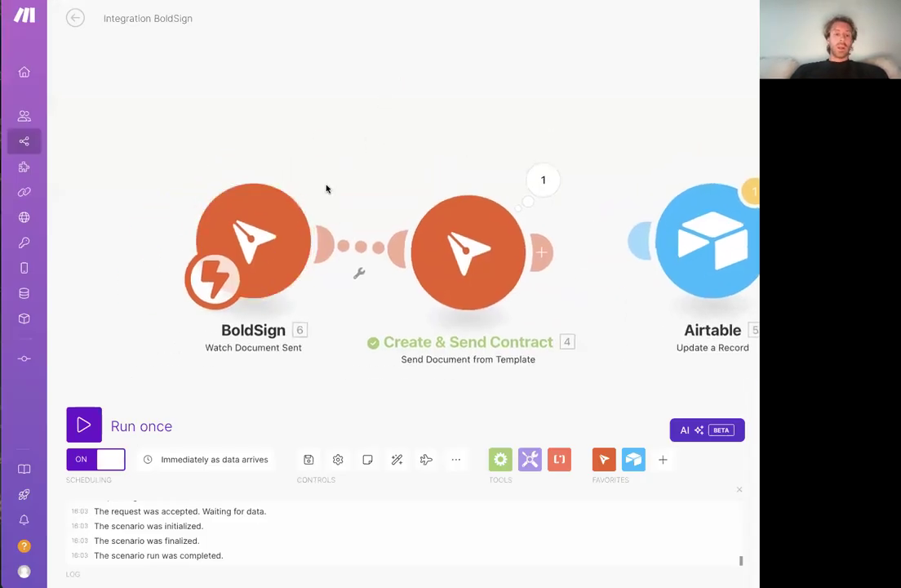
pyautogui.click(361, 247)
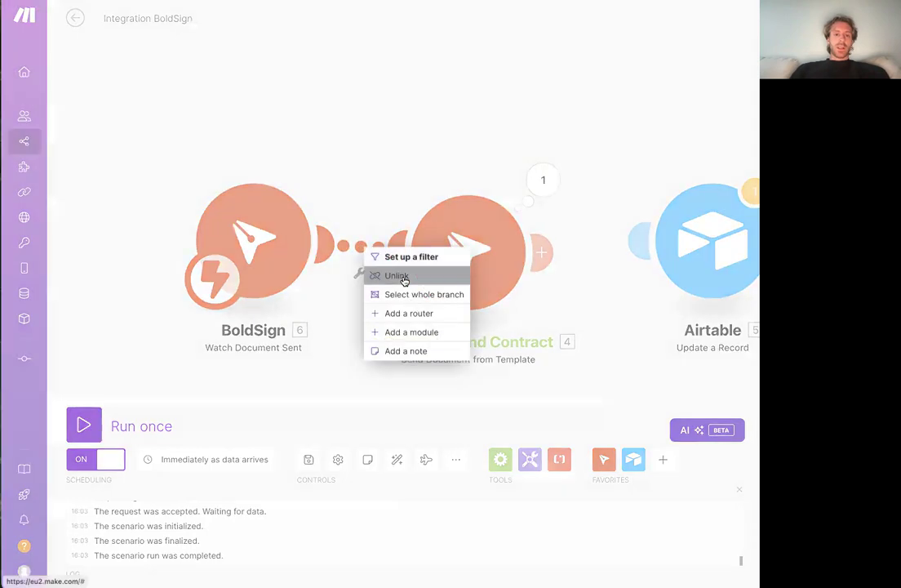
pyautogui.click(400, 276)
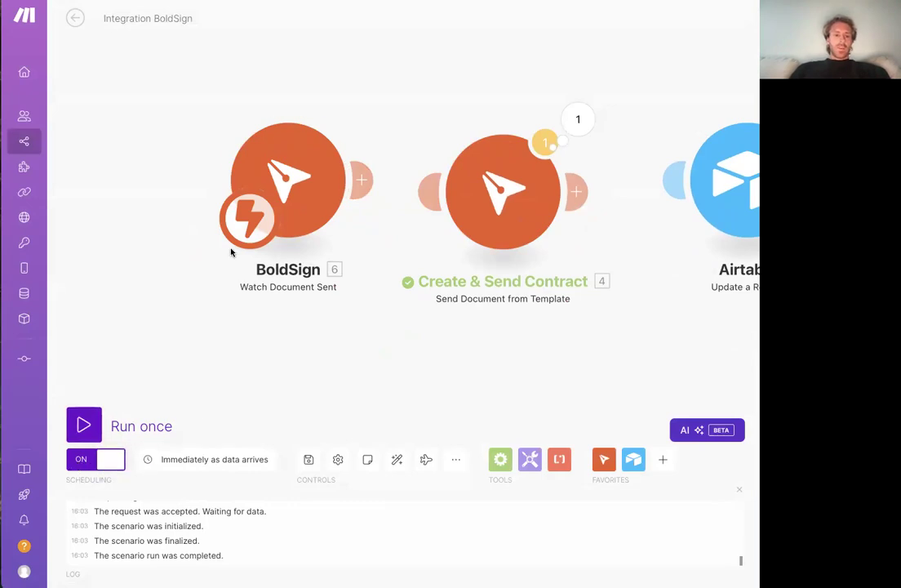
pyautogui.hotkey('ctrl', 's')
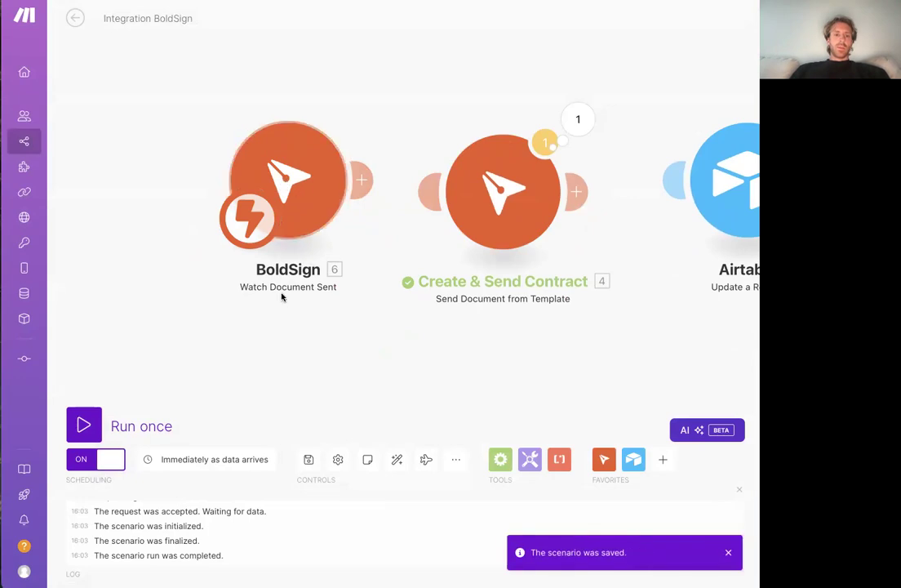
# Open the Watch Document Sent trigger's webhook settings, check the form for creating a webhook and copy the existing webhook's address
pyautogui.click(263, 153)
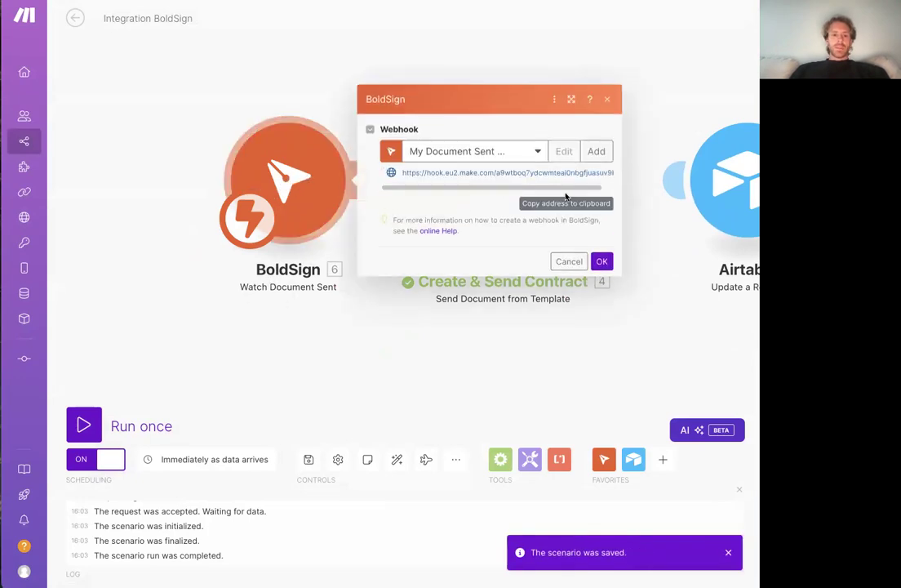
pyautogui.click(597, 151)
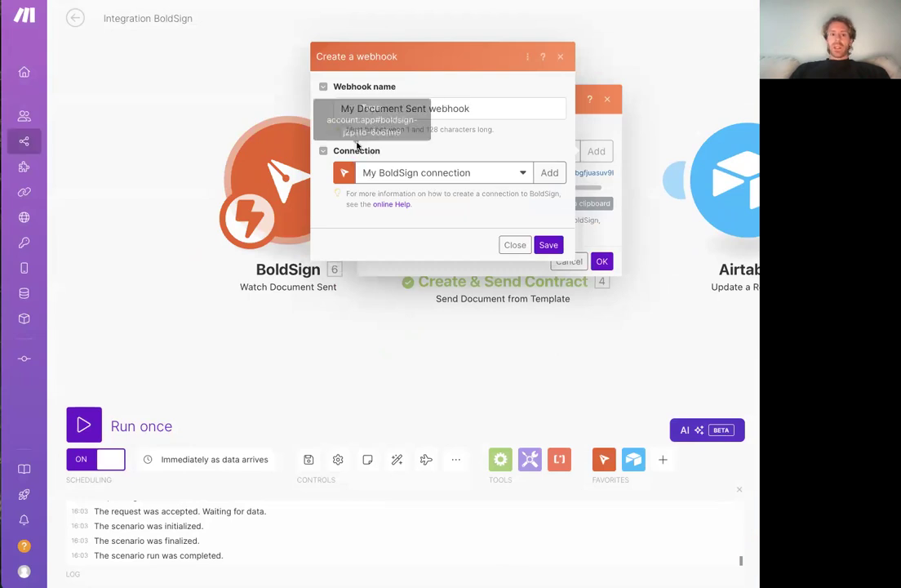
pyautogui.click(548, 245)
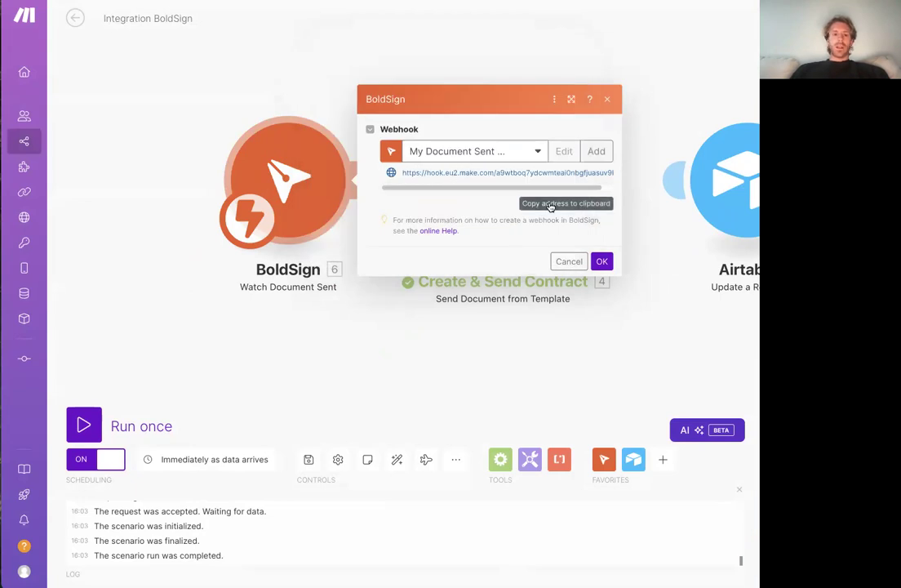
# Switch to BoldSign and sign in with the saved account e-mail and password
pyautogui.hotkey('ctrl', 'Tab')
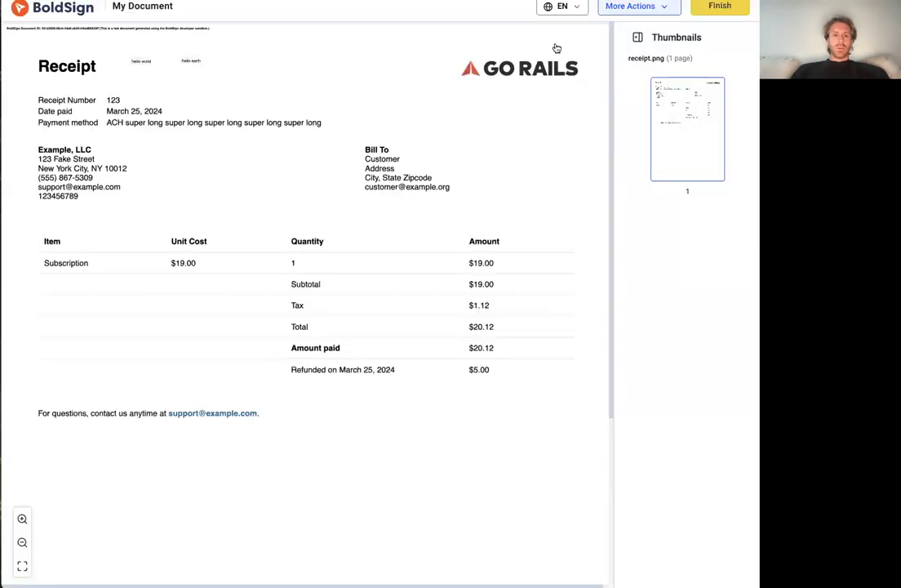
pyautogui.click(58, 18)
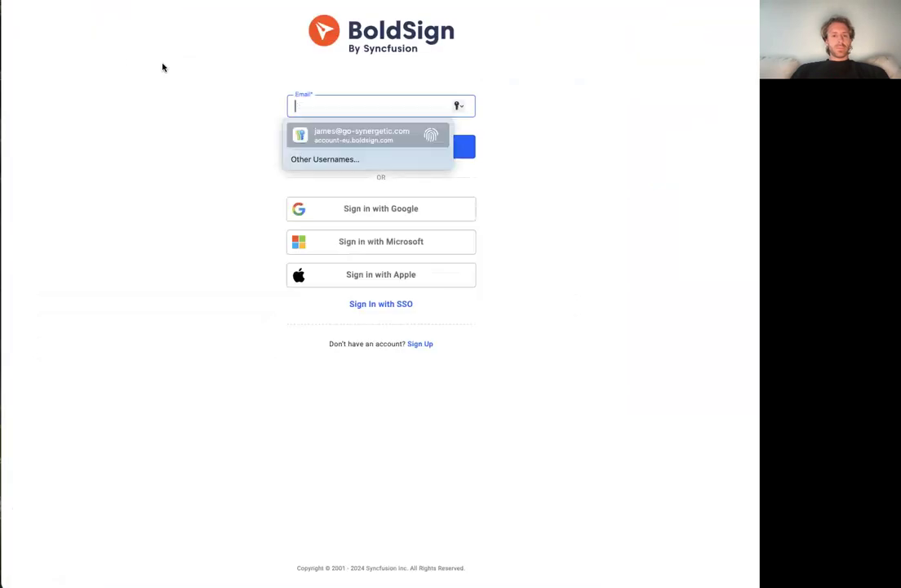
pyautogui.click(359, 126)
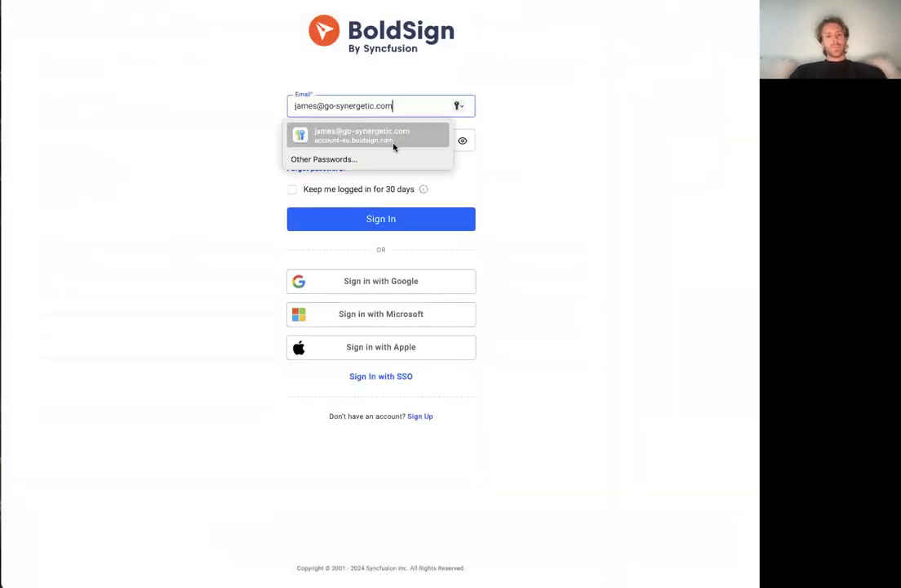
pyautogui.click(371, 132)
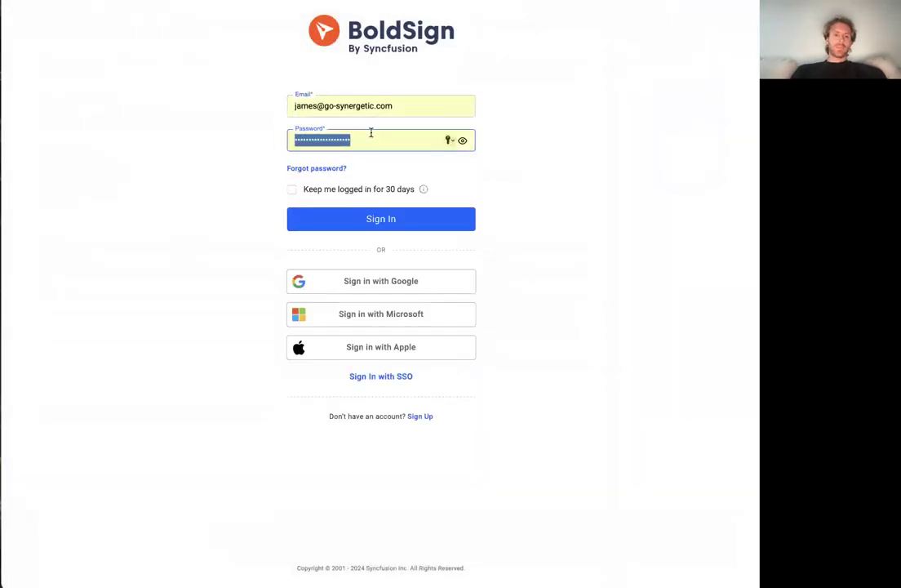
pyautogui.click(401, 230)
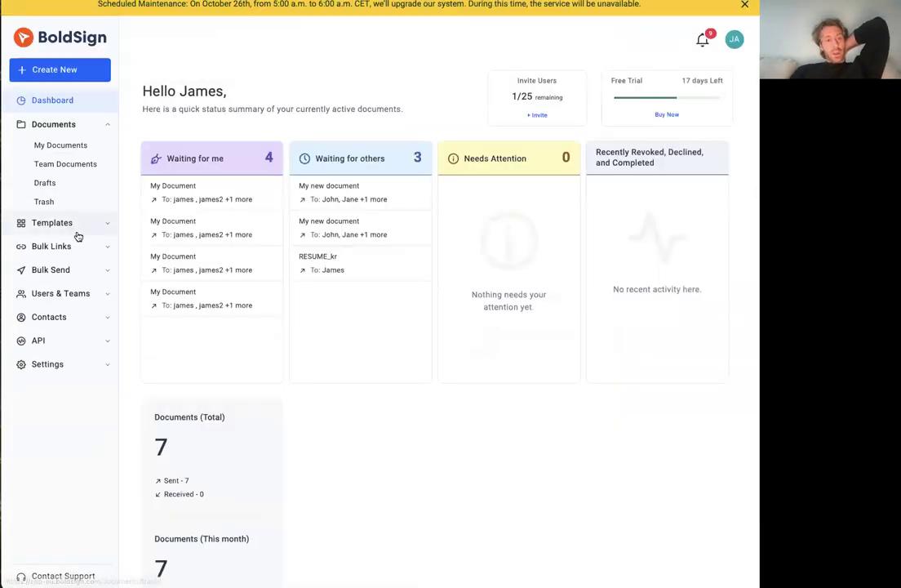
# Start adding an account-level webhook in BoldSign's API section and set its environment to Live
pyautogui.click(51, 342)
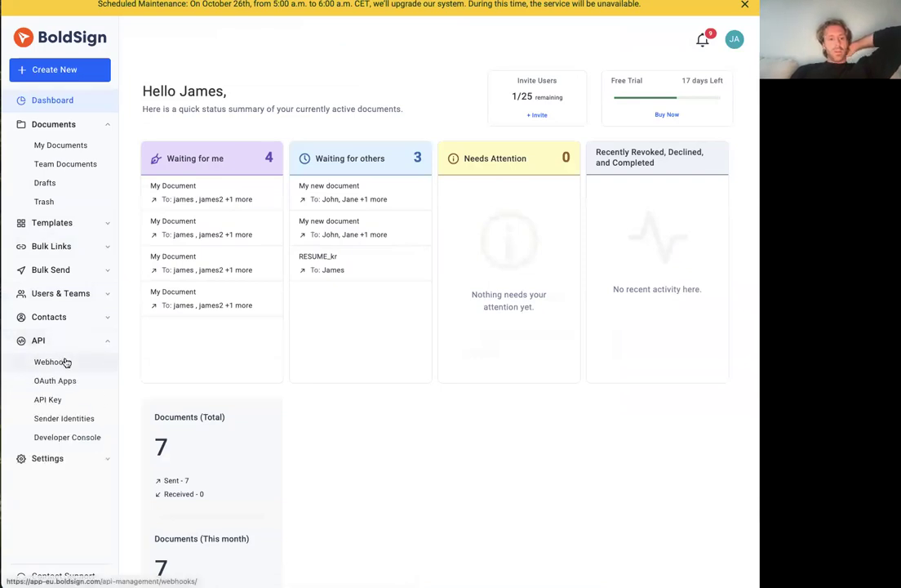
pyautogui.click(66, 361)
pyautogui.click(704, 72)
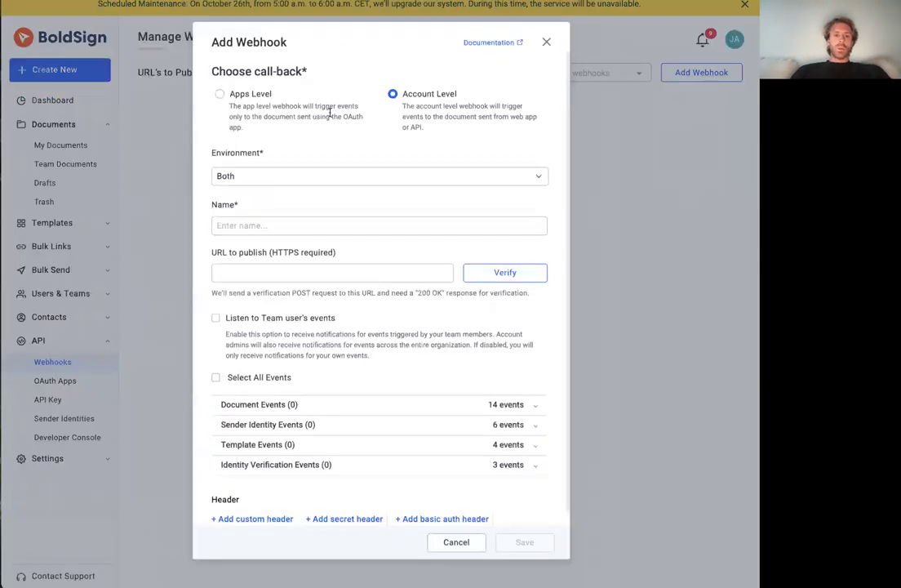
pyautogui.click(238, 178)
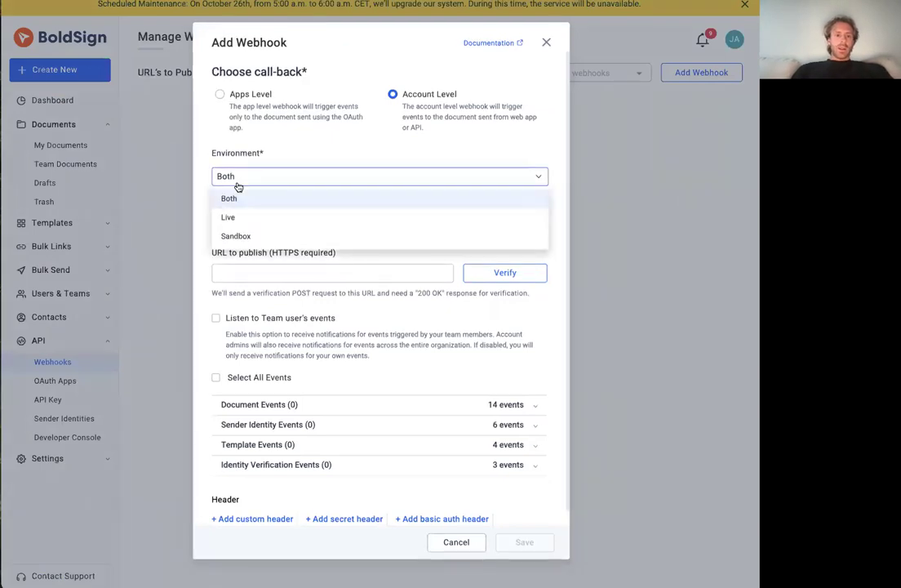
pyautogui.click(227, 217)
# Name the webhook Watch Documents Sent, paste the copied Make address as its publish URL and confirm the trigger's webhook settings in Make
pyautogui.click(238, 224)
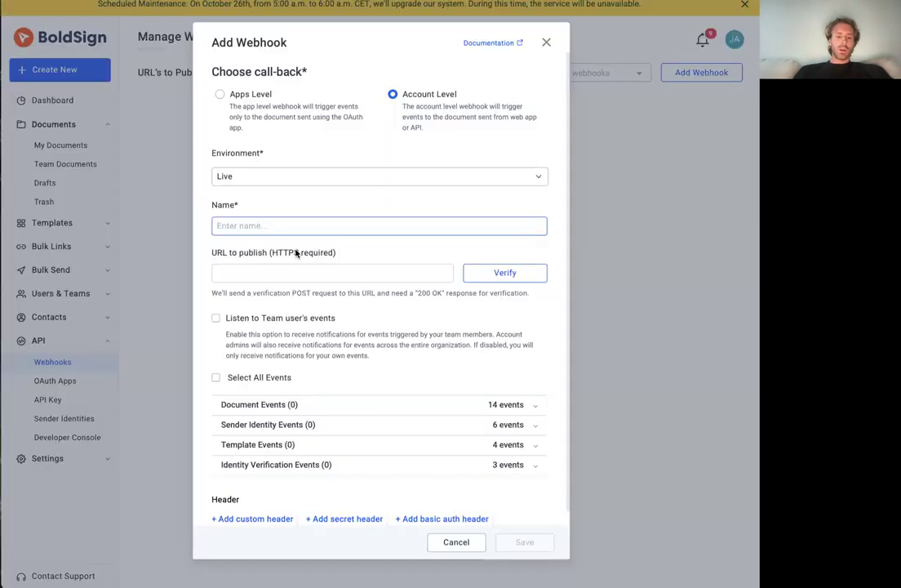
pyautogui.write('Watch Documents Sent')
pyautogui.click(298, 270)
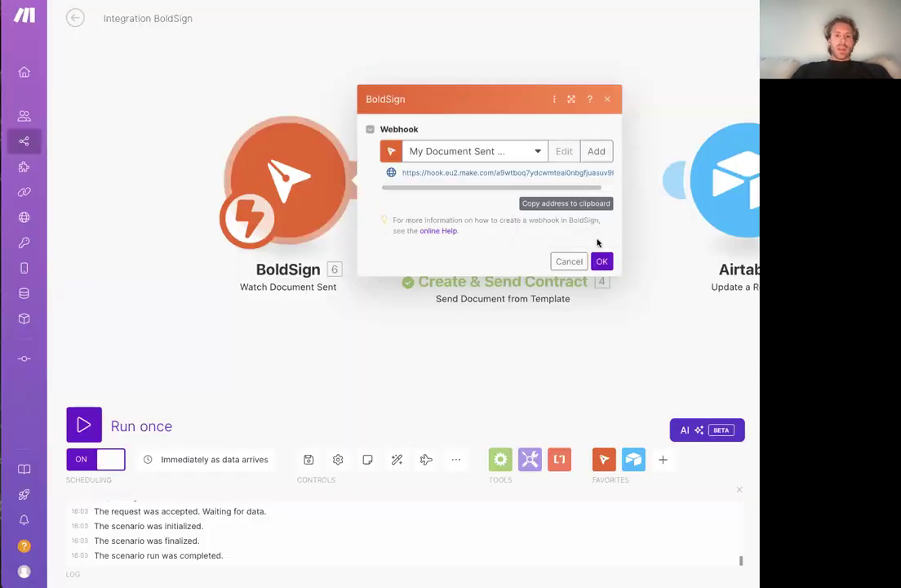
pyautogui.click(602, 262)
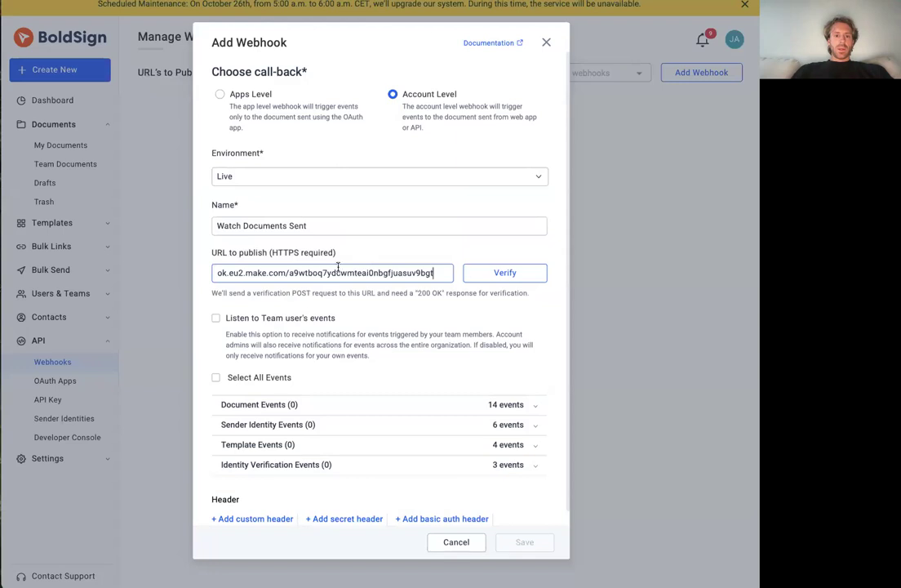
# Subscribe the webhook to the Sent document event and verify its publish URL
pyautogui.click(287, 404)
pyautogui.scroll(-2, 321, 415)
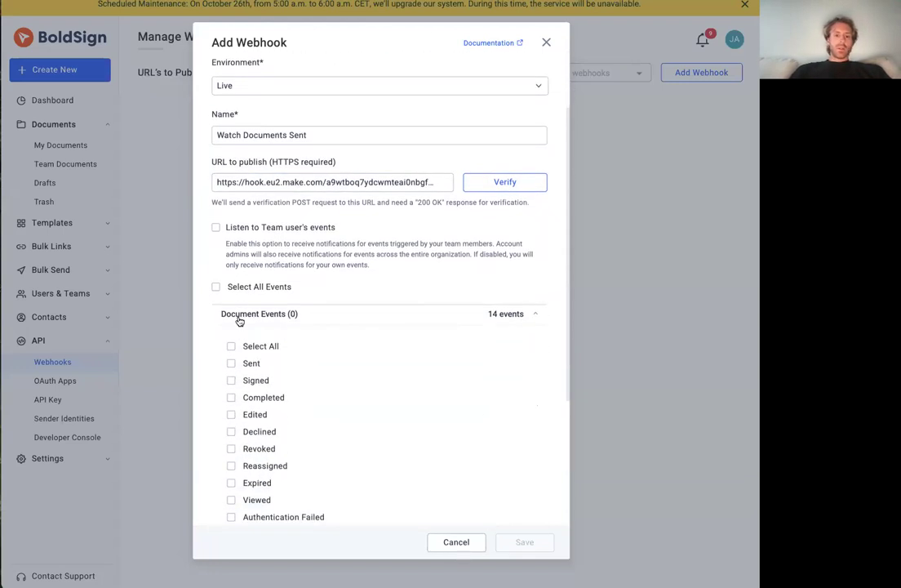
pyautogui.scroll(-2, 281, 334)
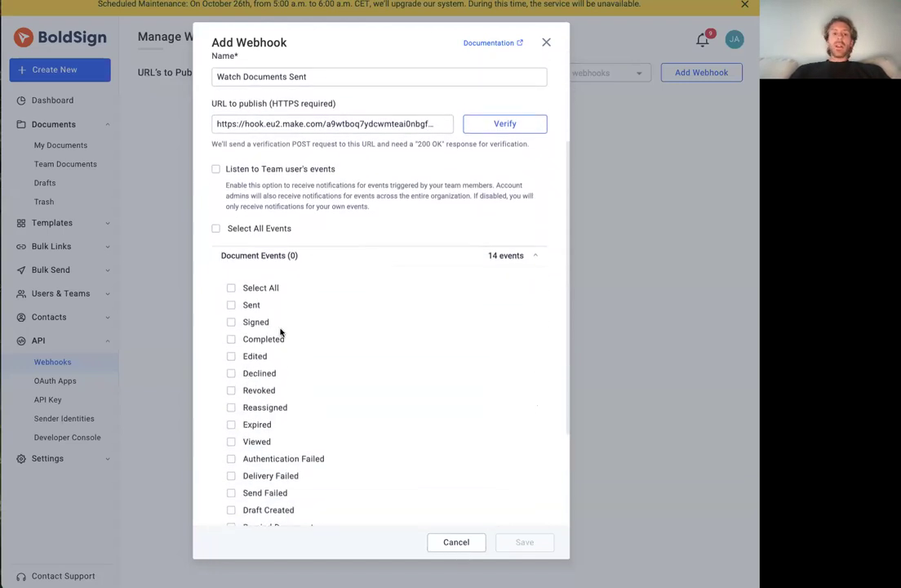
pyautogui.click(243, 302)
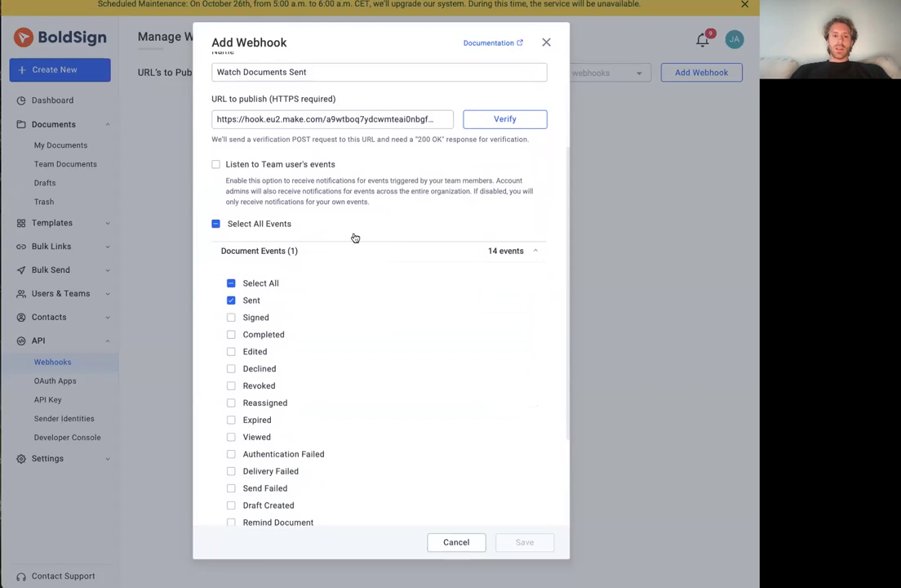
pyautogui.scroll(1, 416, 192)
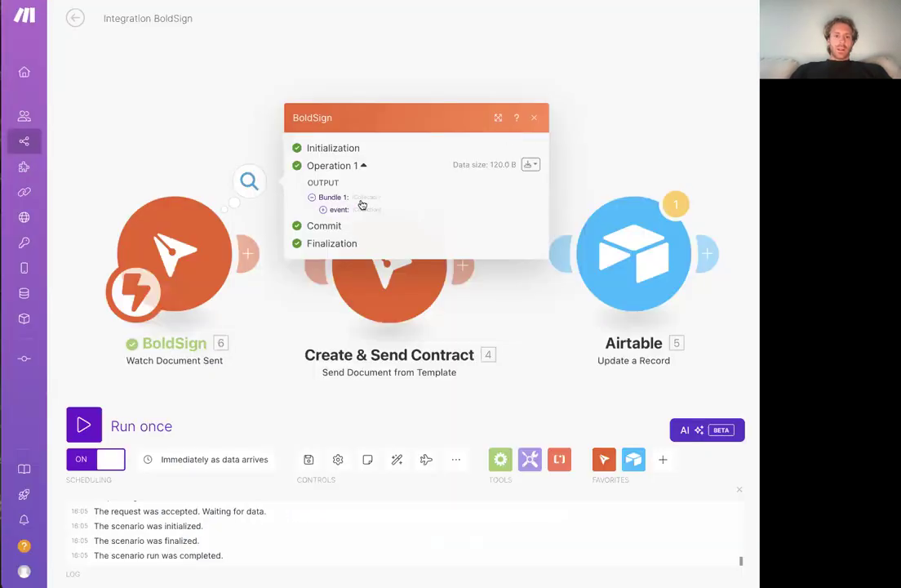
# Check the trigger's output for the verification event in Make, then save the new webhook in BoldSign
pyautogui.click(329, 209)
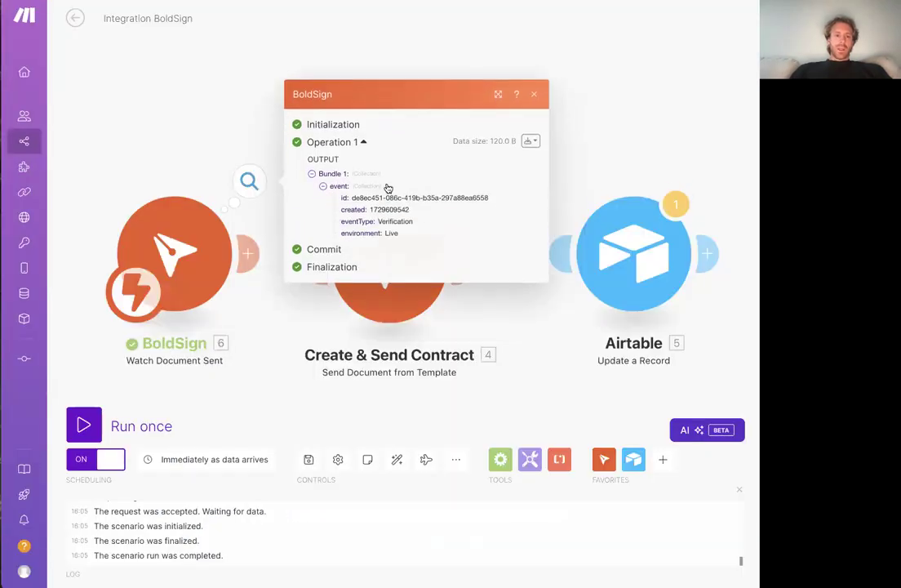
pyautogui.click(184, 109)
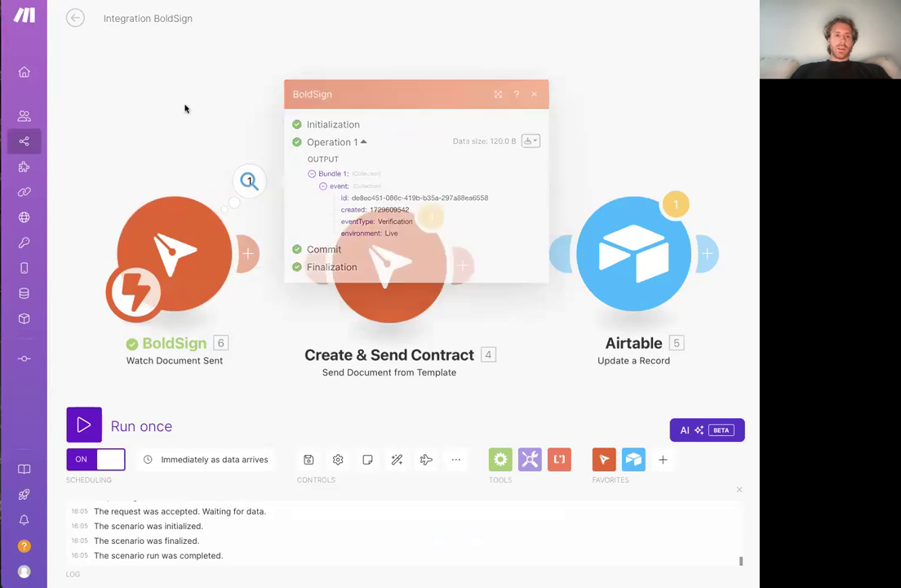
pyautogui.click(76, 19)
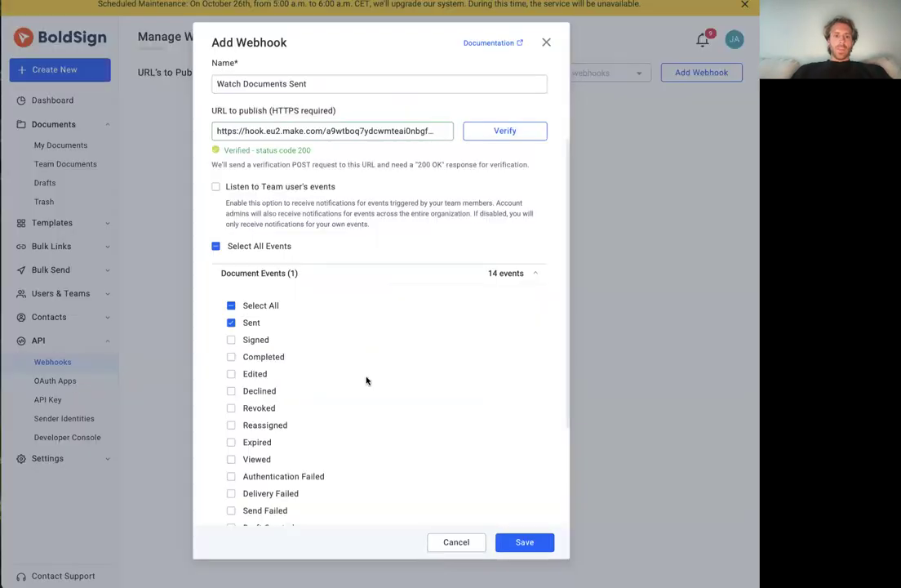
pyautogui.scroll(-3, 365, 378)
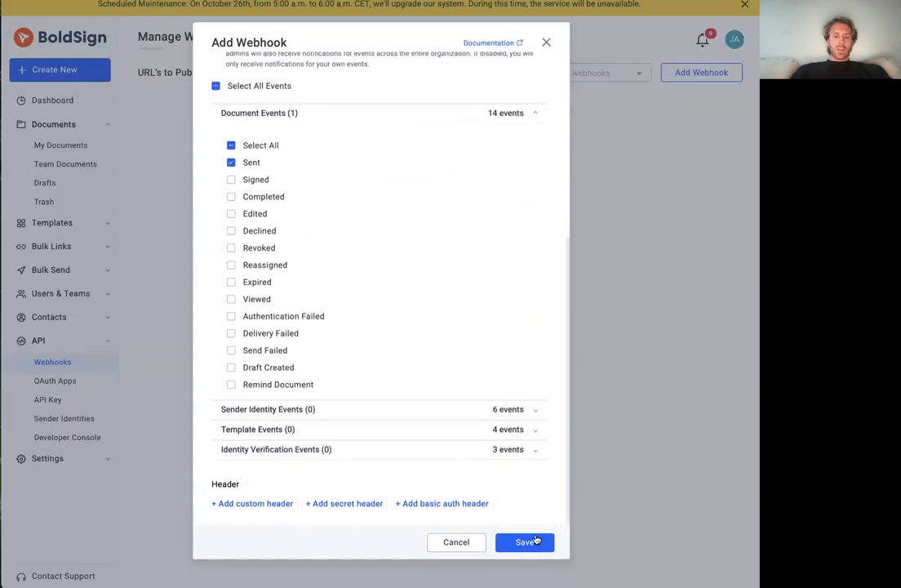
pyautogui.click(526, 542)
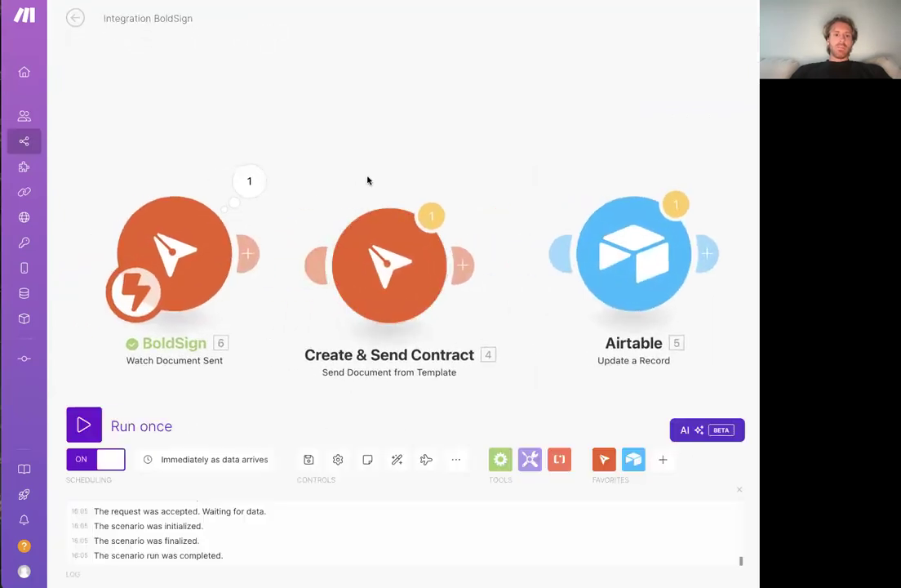
# Inspect the Watch Document Sent trigger's run output and its webhook settings in Make
pyautogui.click(248, 181)
pyautogui.click(201, 141)
pyautogui.click(192, 246)
pyautogui.click(170, 133)
# Review the BoldSign triggers and actions available in Make and the list of registered webhooks in BoldSign
pyautogui.click(603, 459)
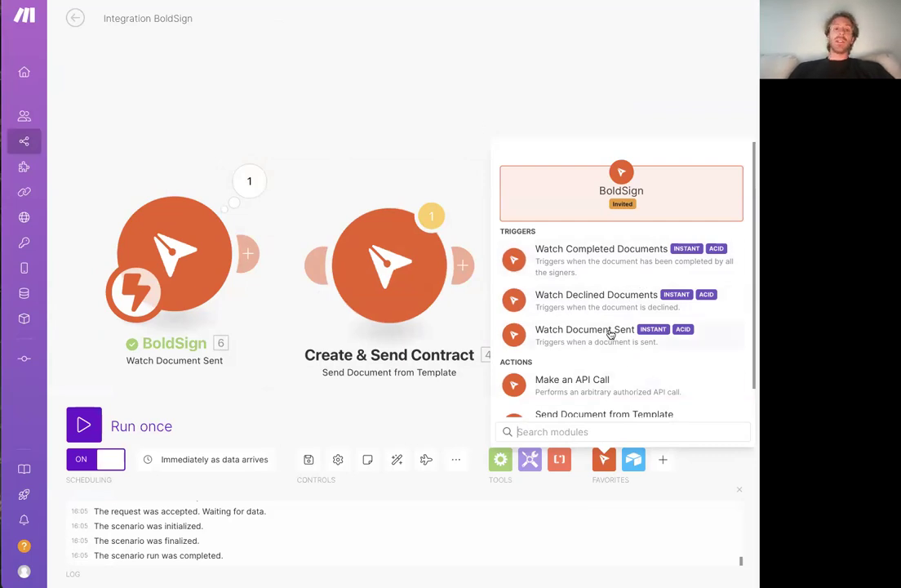
pyautogui.hotkey('ctrl', 'Tab')
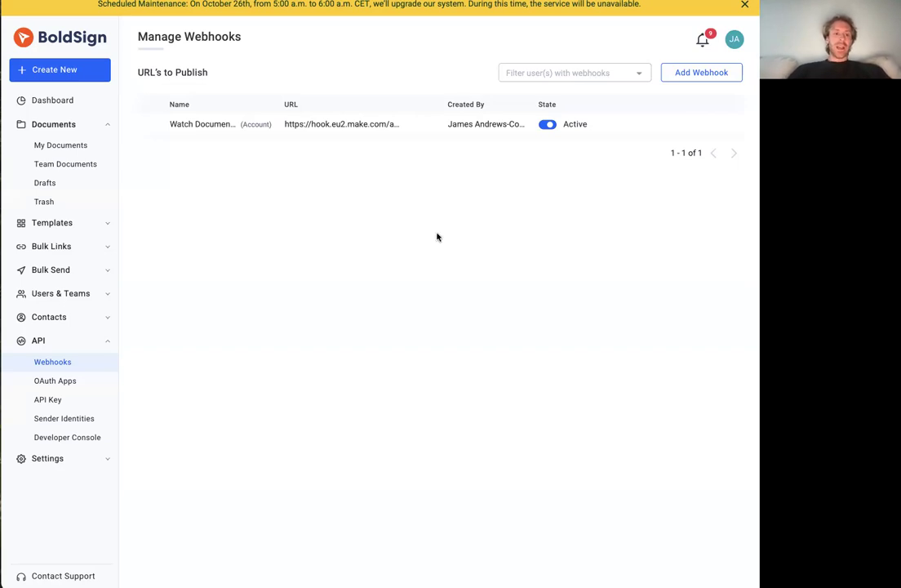
pyautogui.hotkey('ctrl', 'Tab')
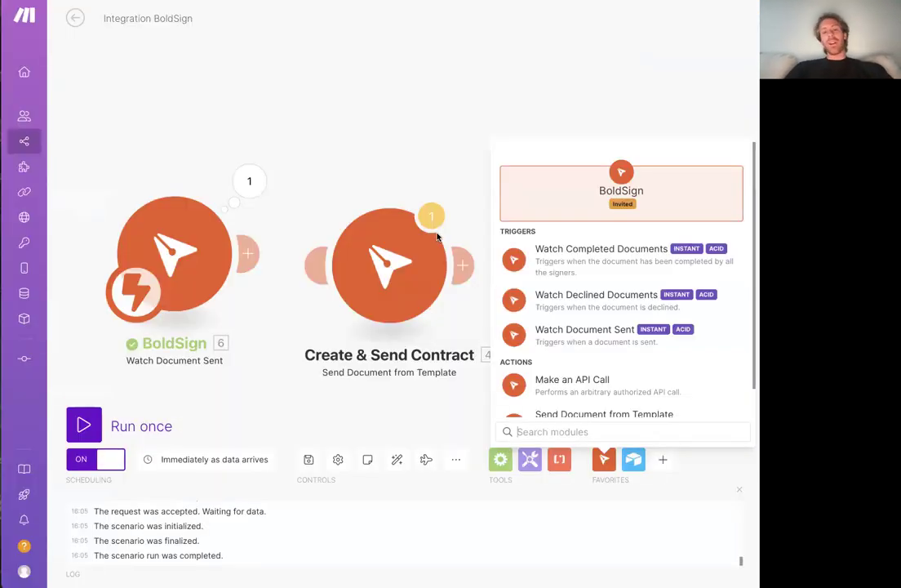
pyautogui.click(392, 122)
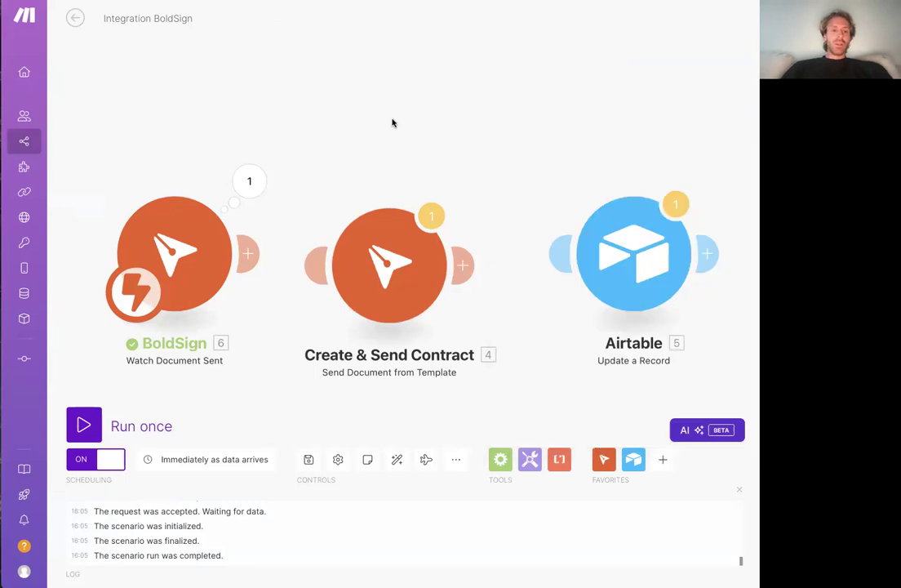